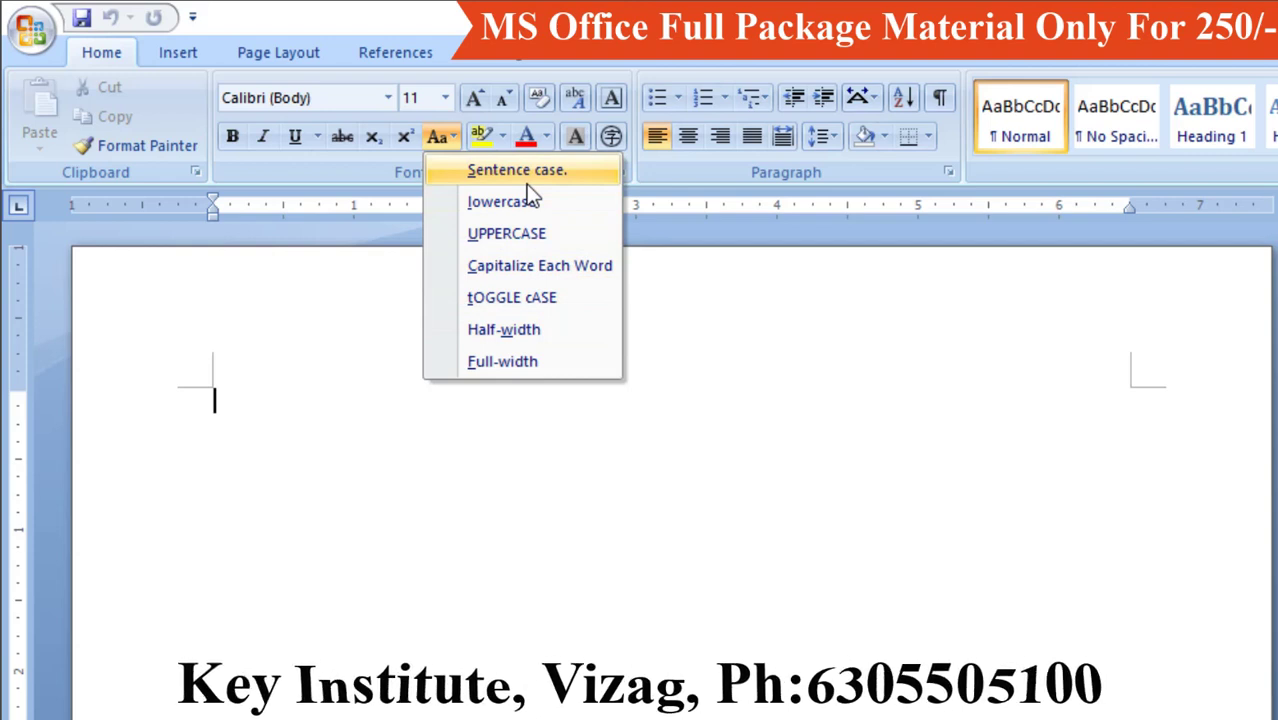
Step: Fill the blank document with sample paragraphs generated by =rand()
left_click(356, 343)
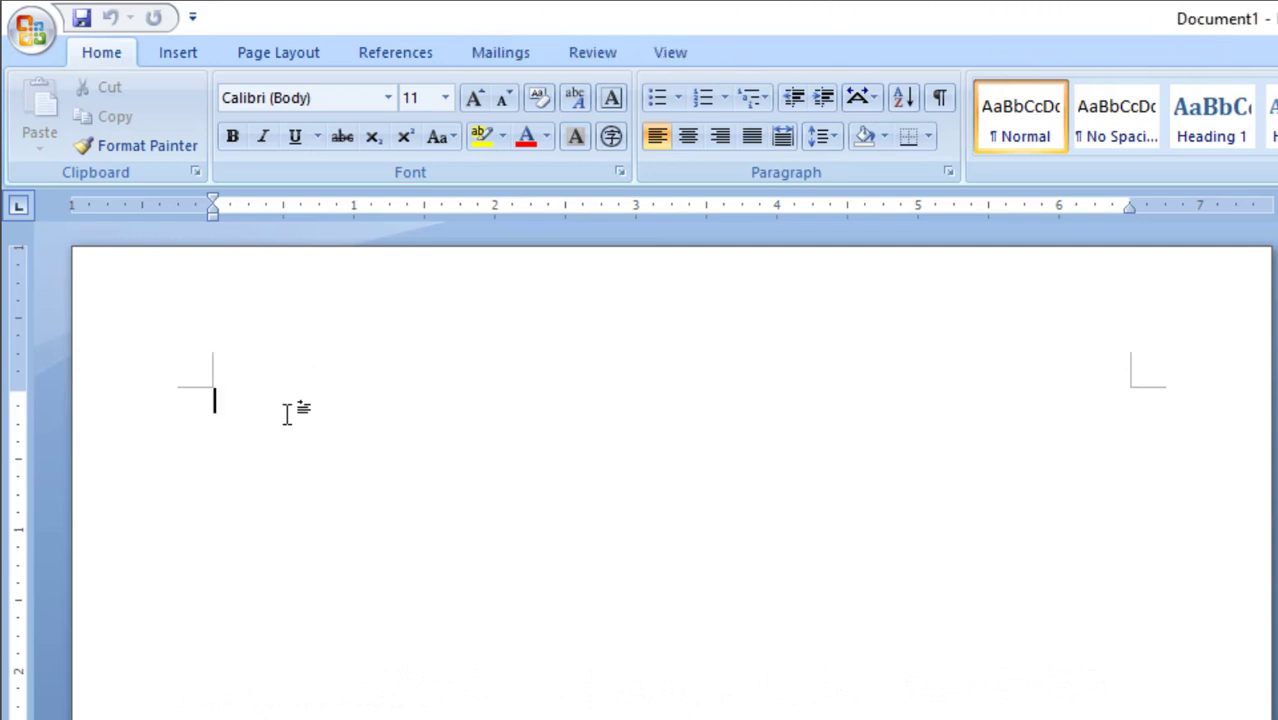
type("=rand()")
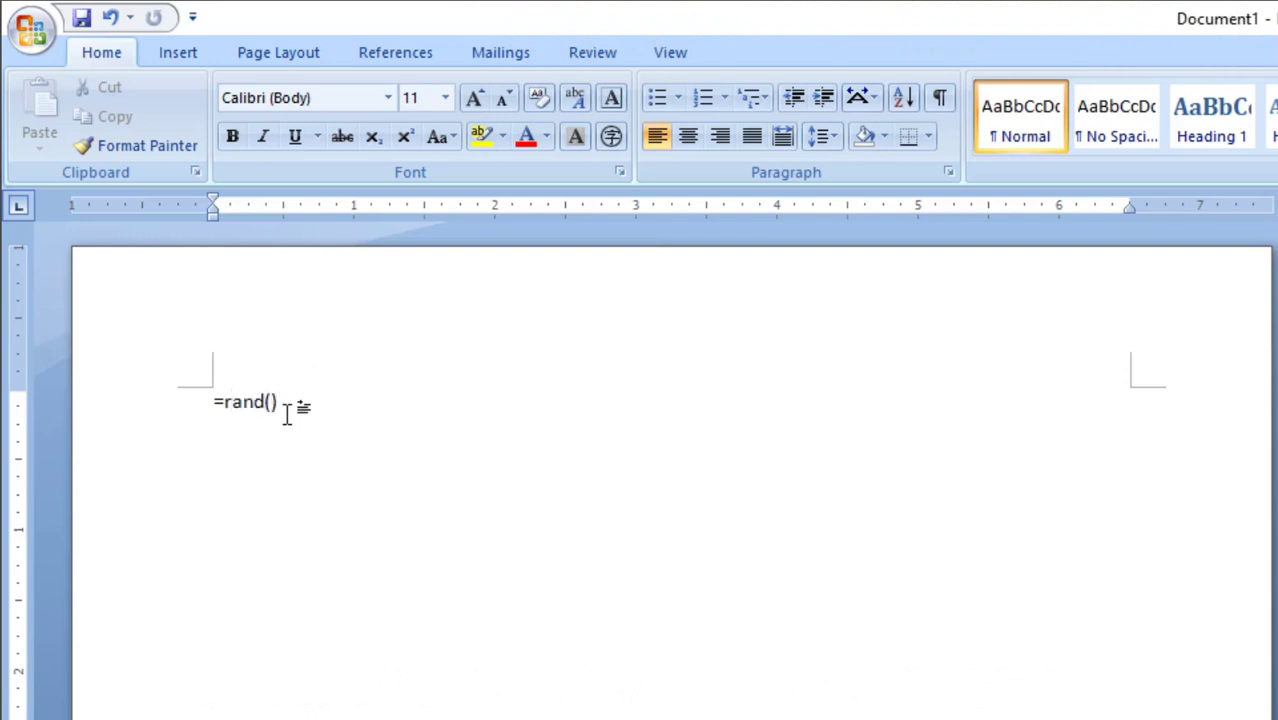
key("Return")
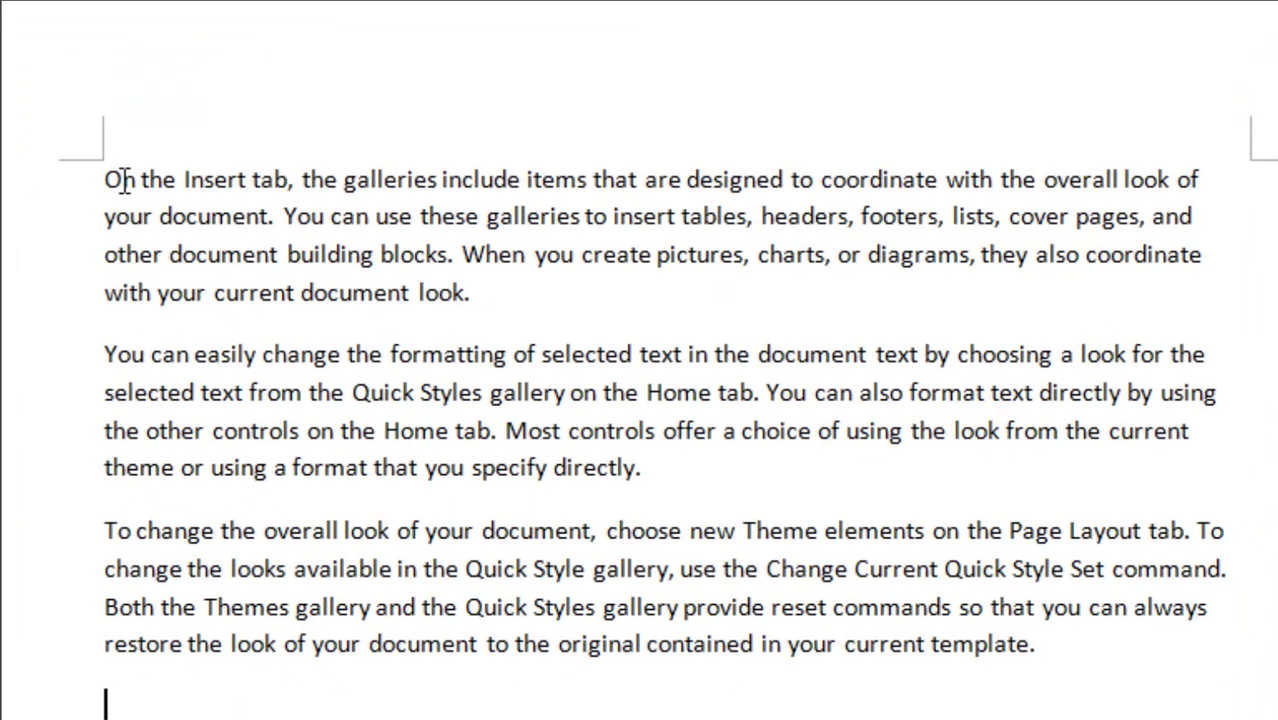
Step: Highlight the capital letters that start the first two sentences of the first paragraph
left_click_drag(124, 180, 52, 186)
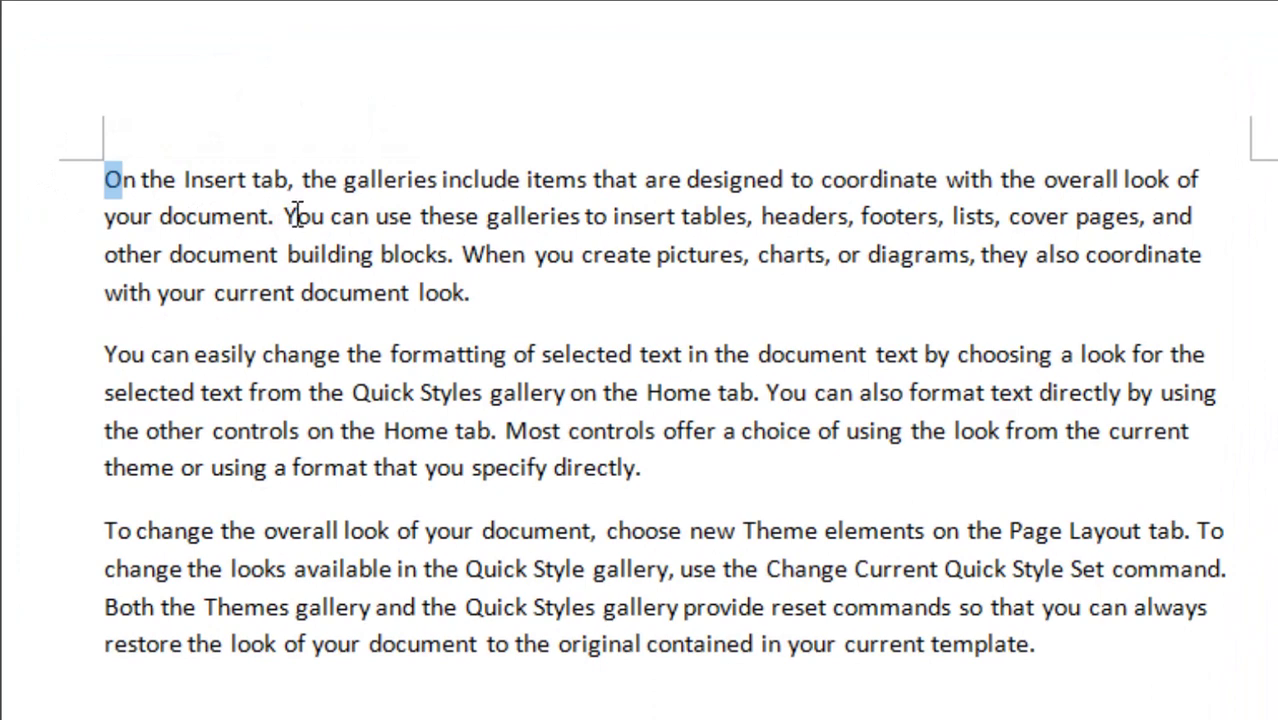
left_click_drag(297, 218, 285, 218)
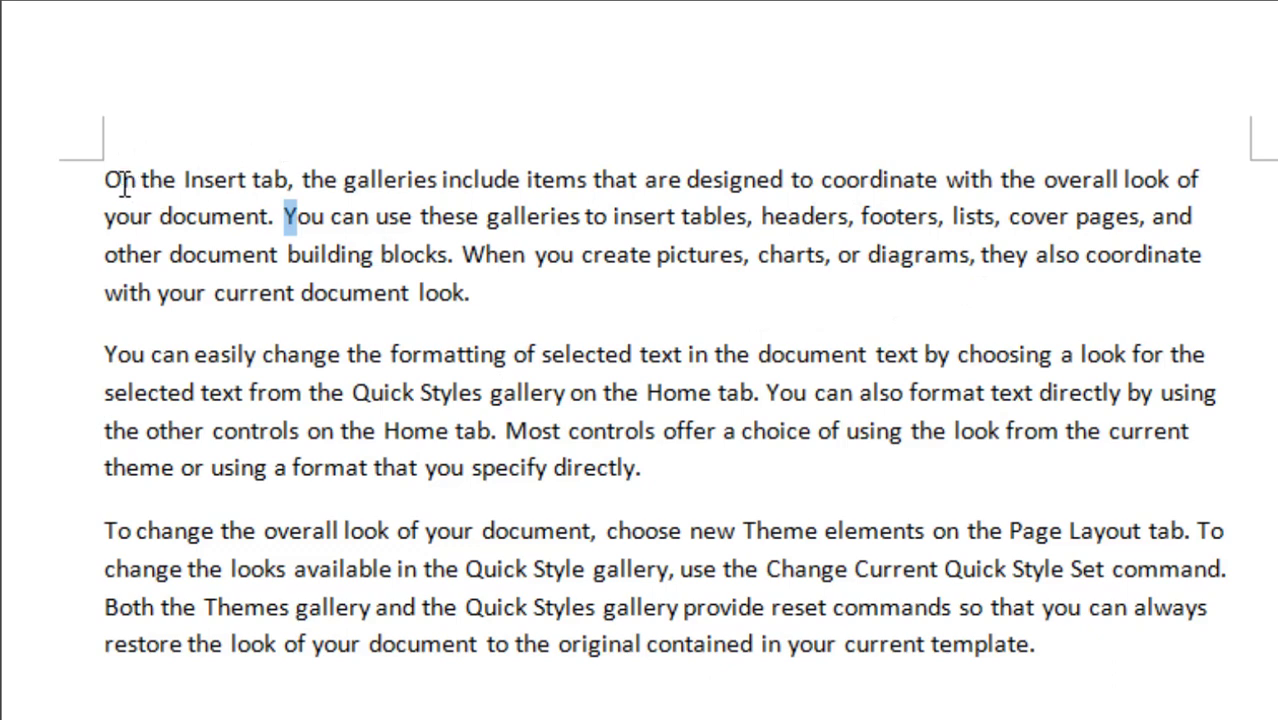
left_click_drag(124, 181, 73, 185)
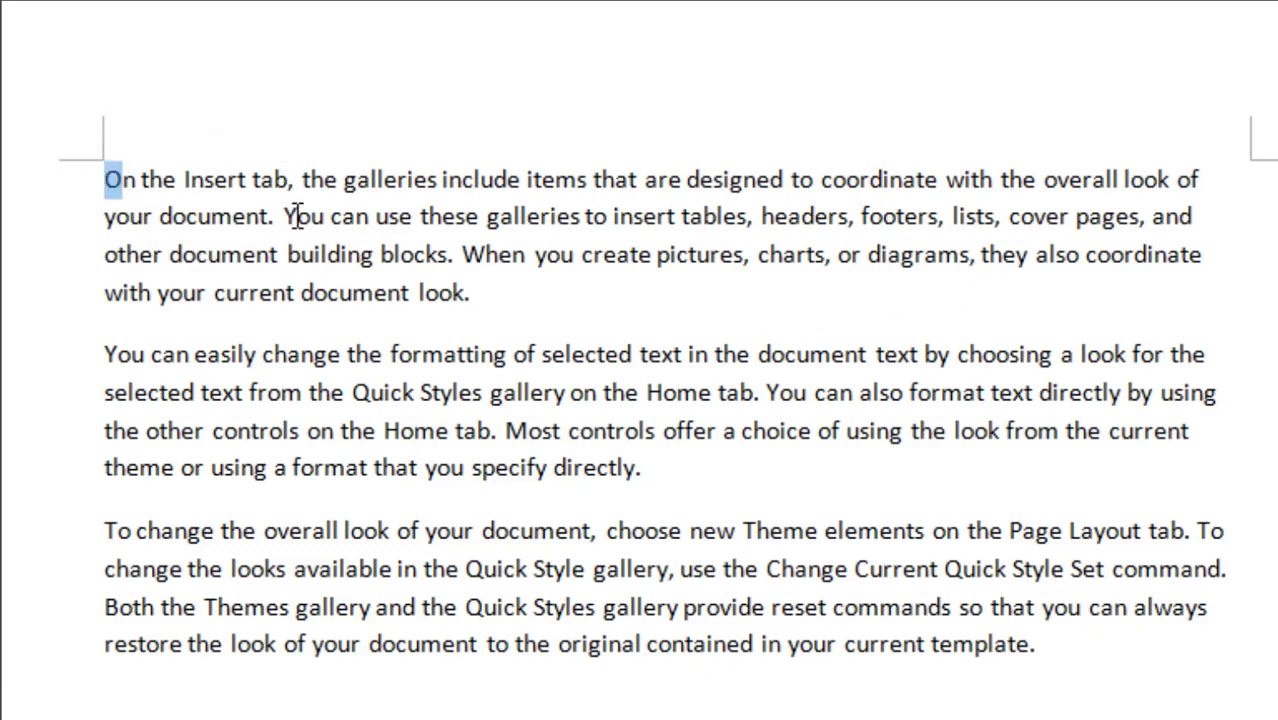
left_click_drag(296, 216, 284, 216)
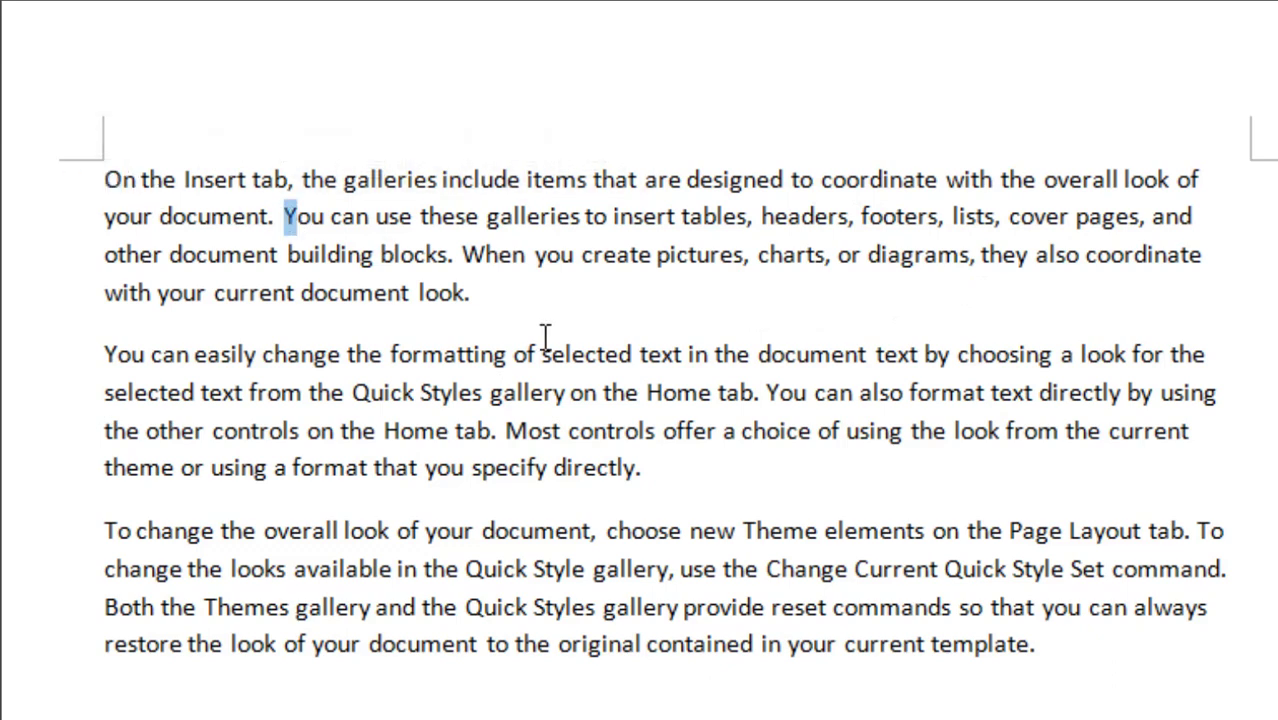
left_click(495, 308)
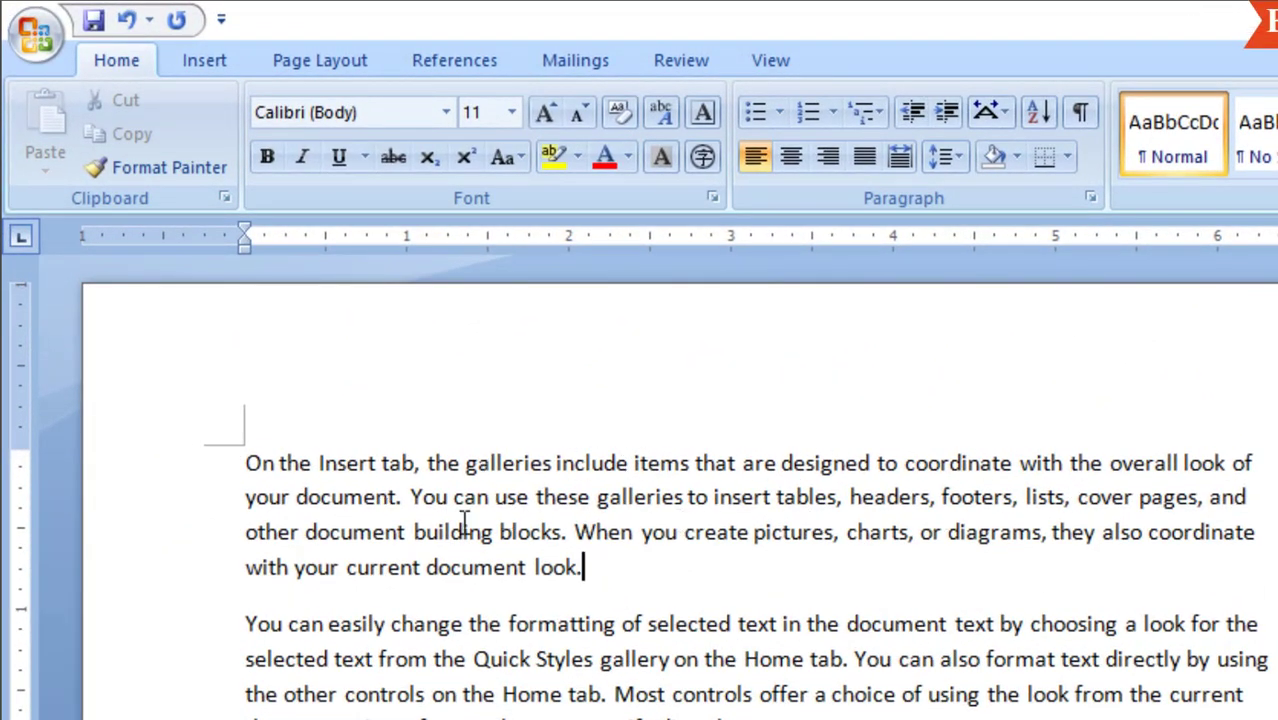
Step: Convert the whole first paragraph to UPPERCASE, followed by lowercase
left_click_drag(598, 569, 229, 458)
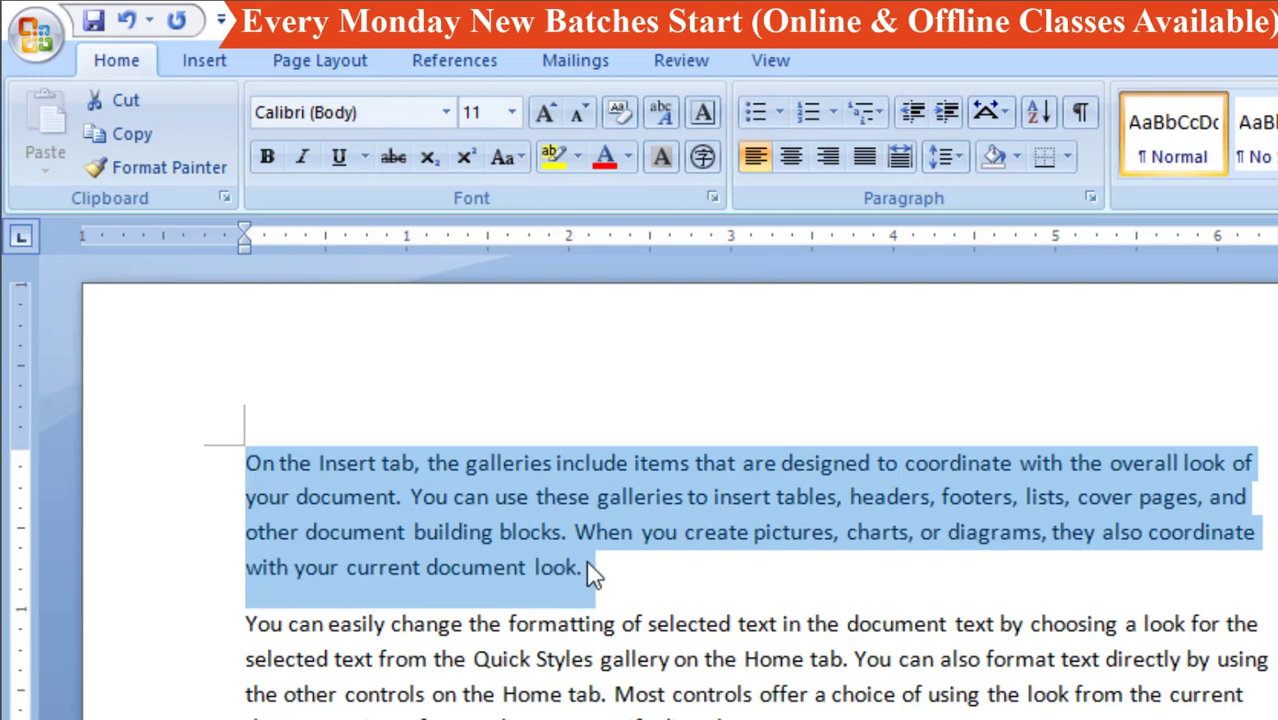
left_click(522, 160)
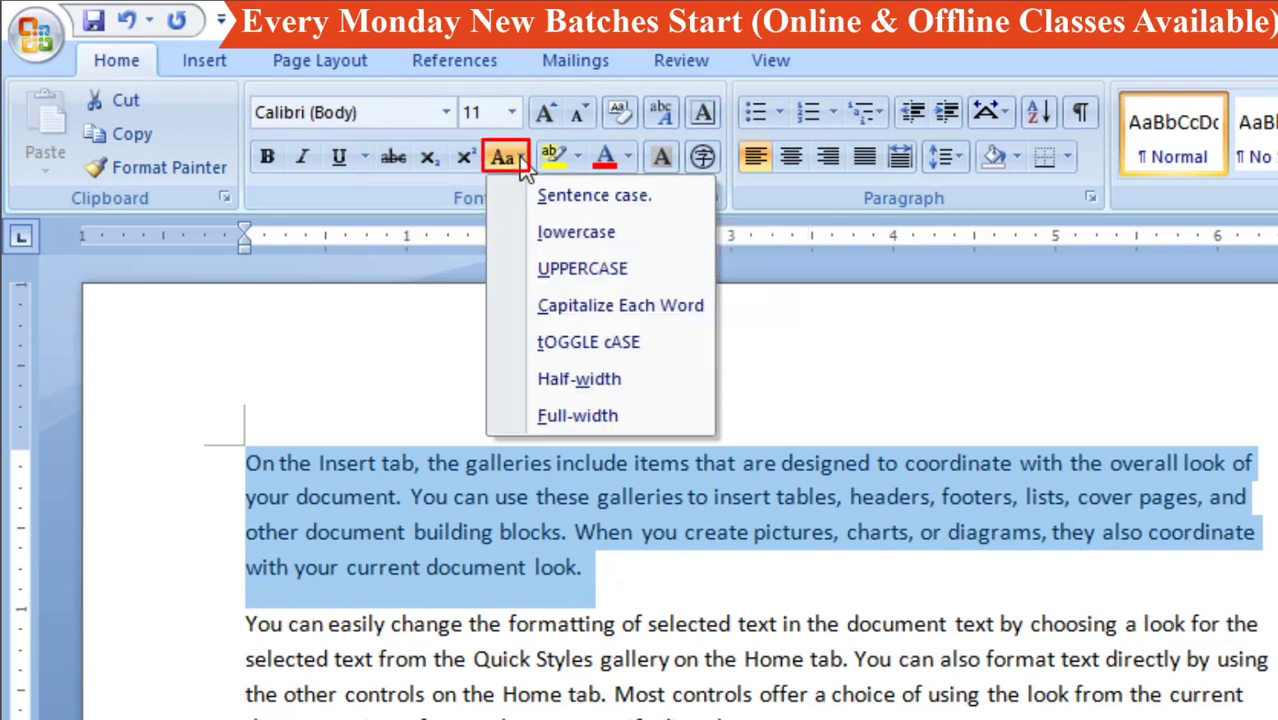
left_click(624, 268)
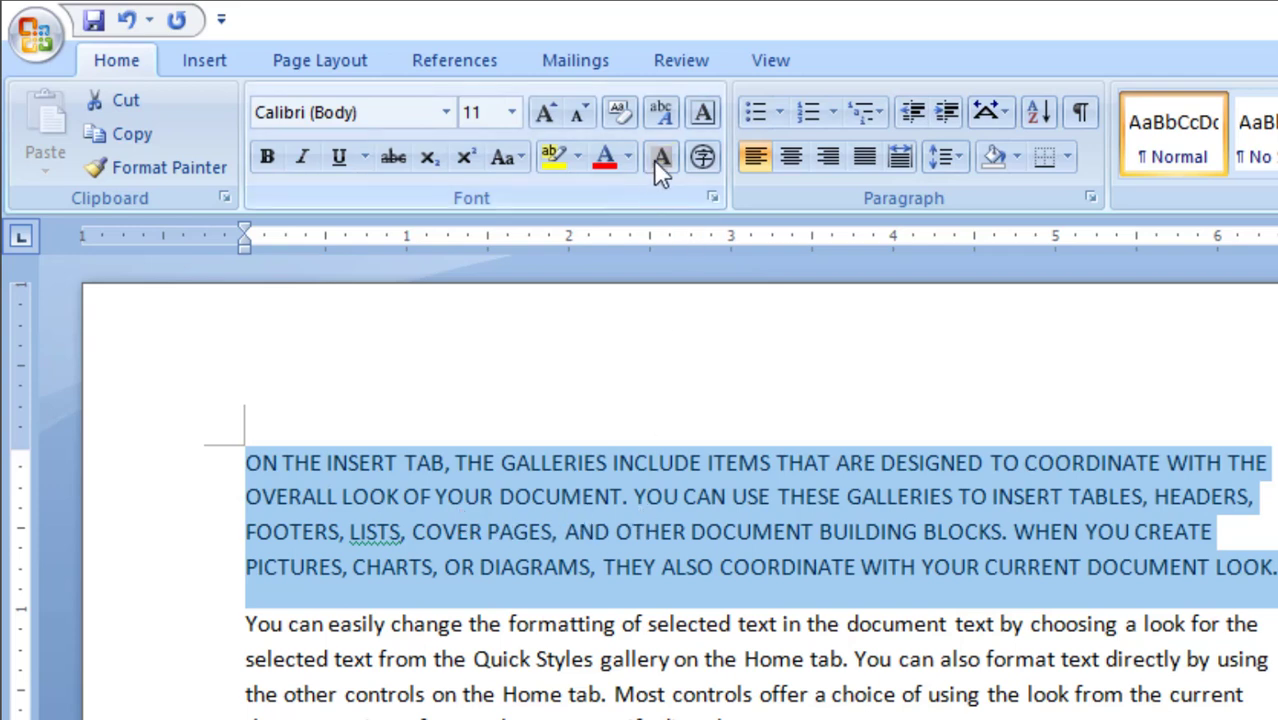
left_click(516, 166)
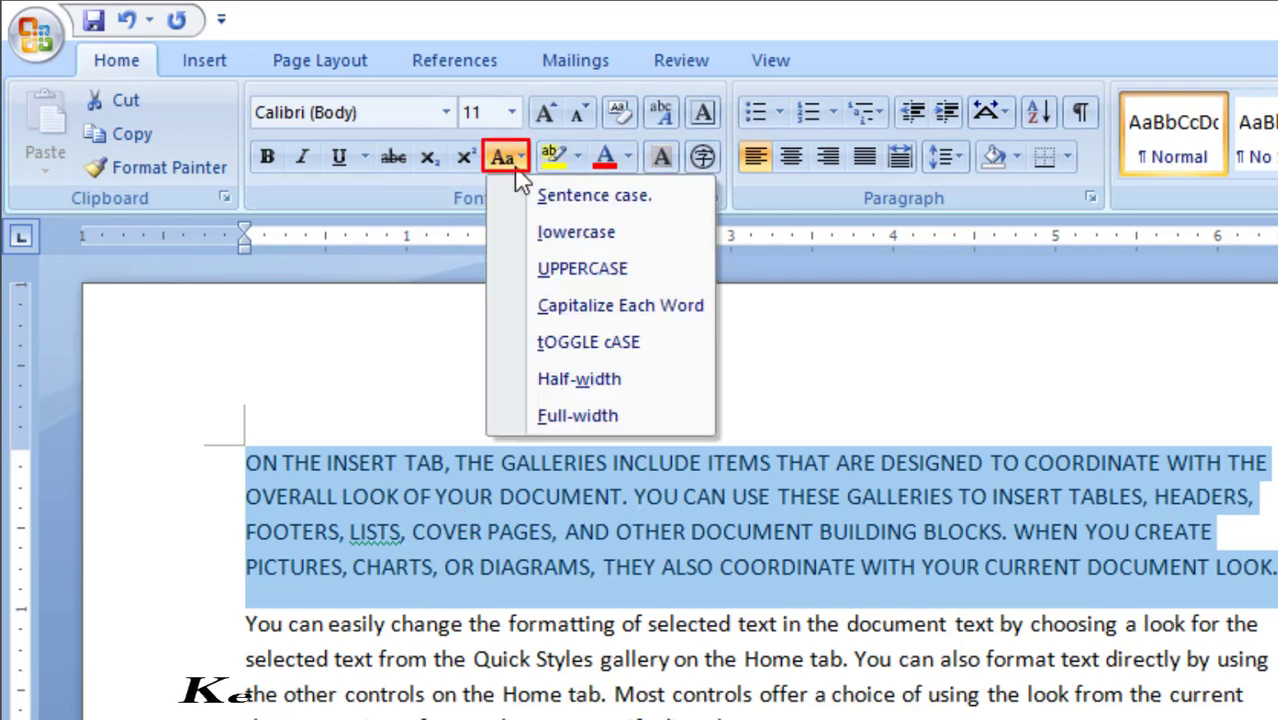
left_click(612, 240)
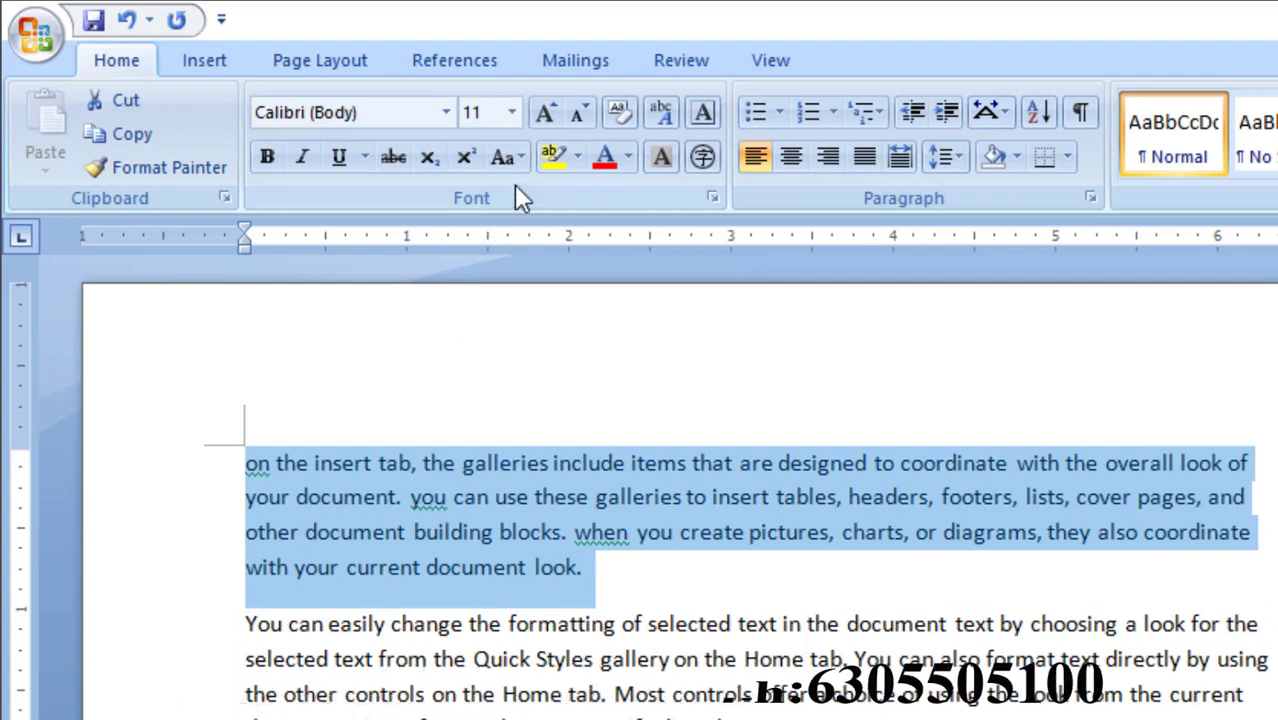
Step: Apply Sentence case to the first paragraph, followed by Capitalize Each Word
left_click(522, 156)
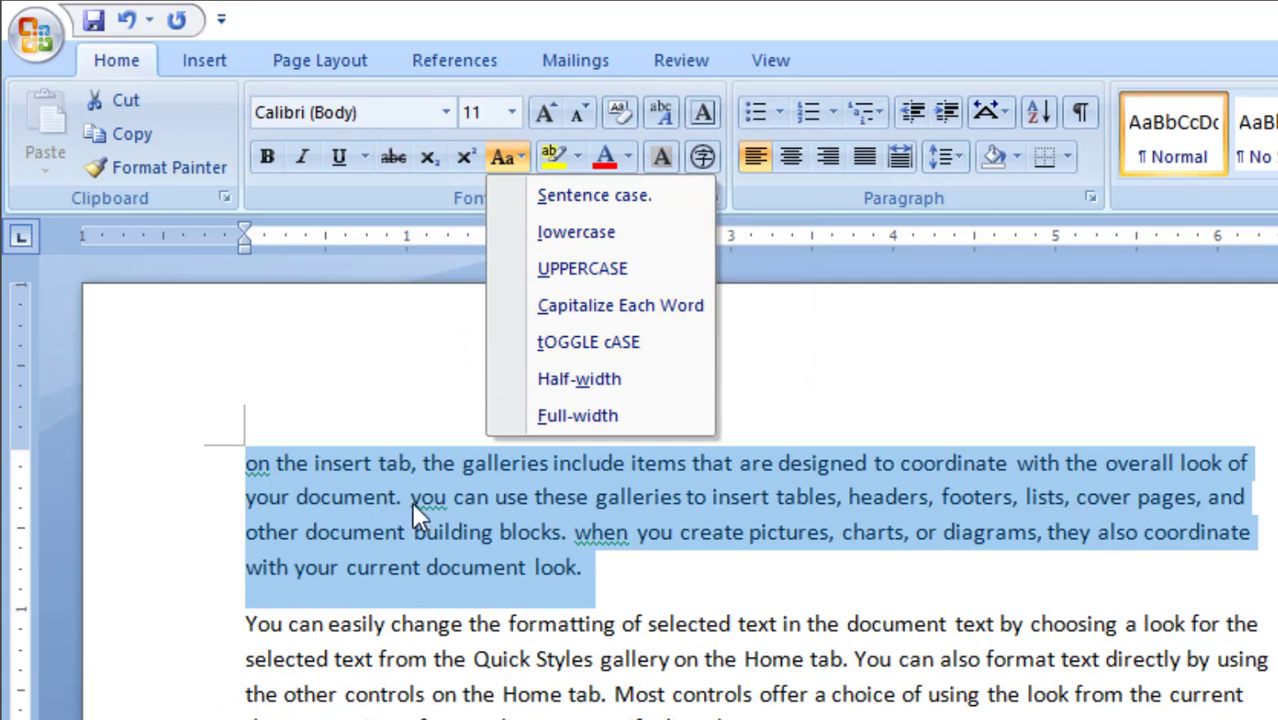
left_click(588, 198)
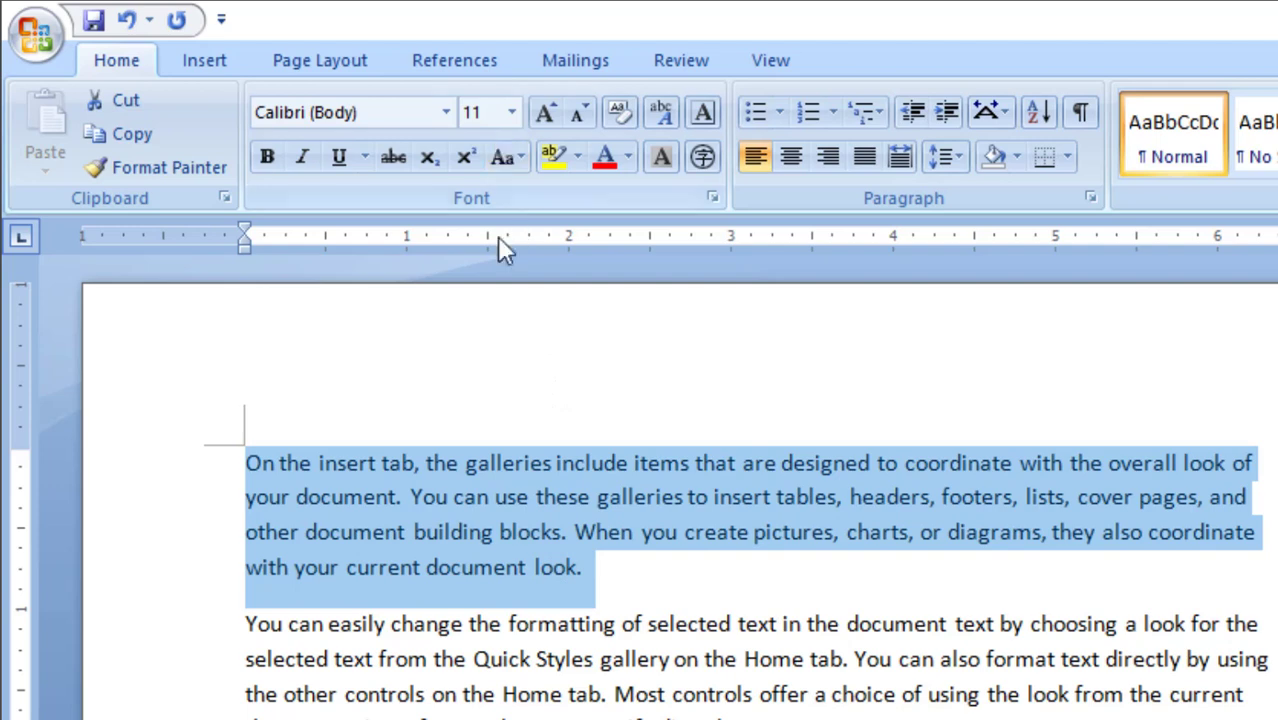
left_click(517, 157)
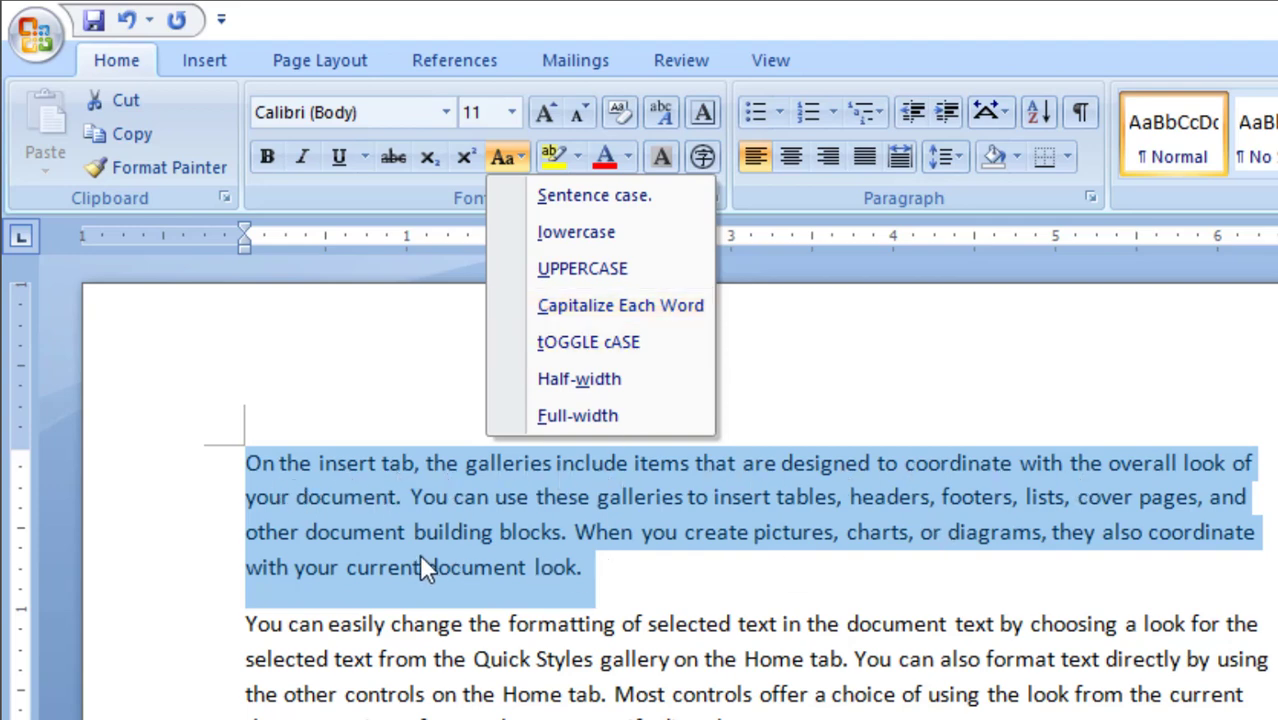
left_click(640, 306)
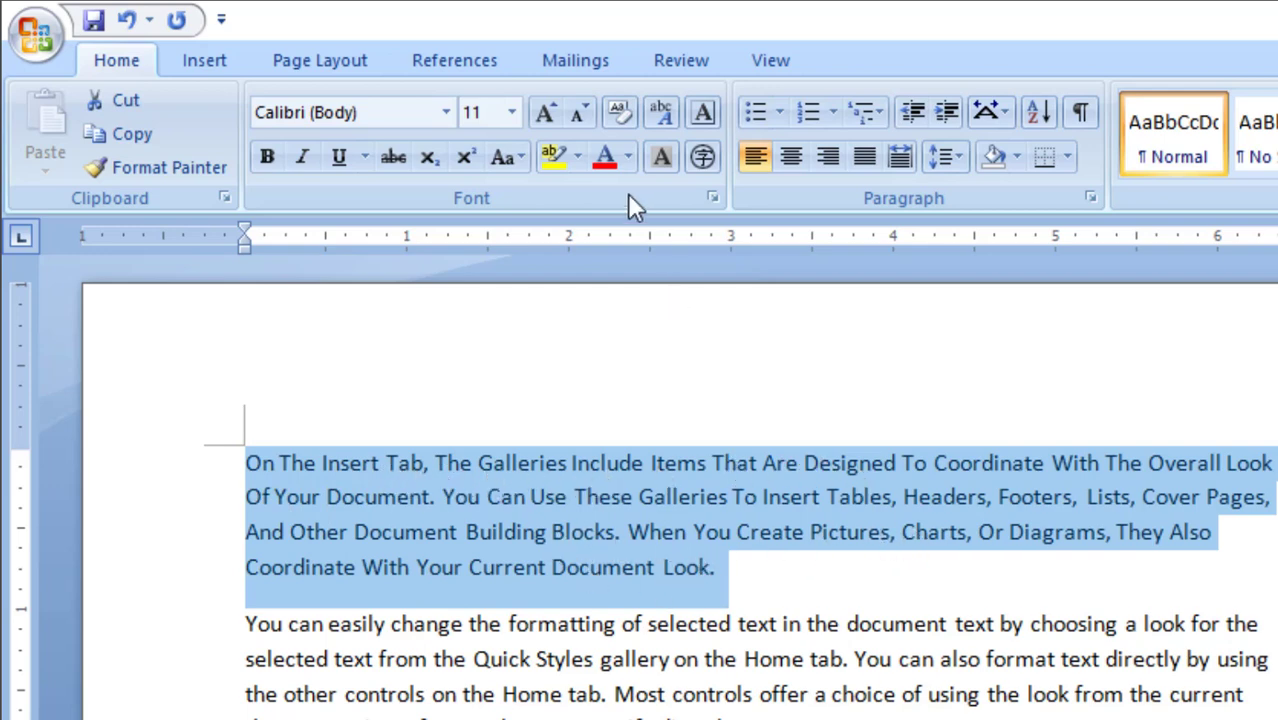
Step: Apply tOGGLE cASE to the first paragraph to invert the capitalization of its letters
left_click(516, 160)
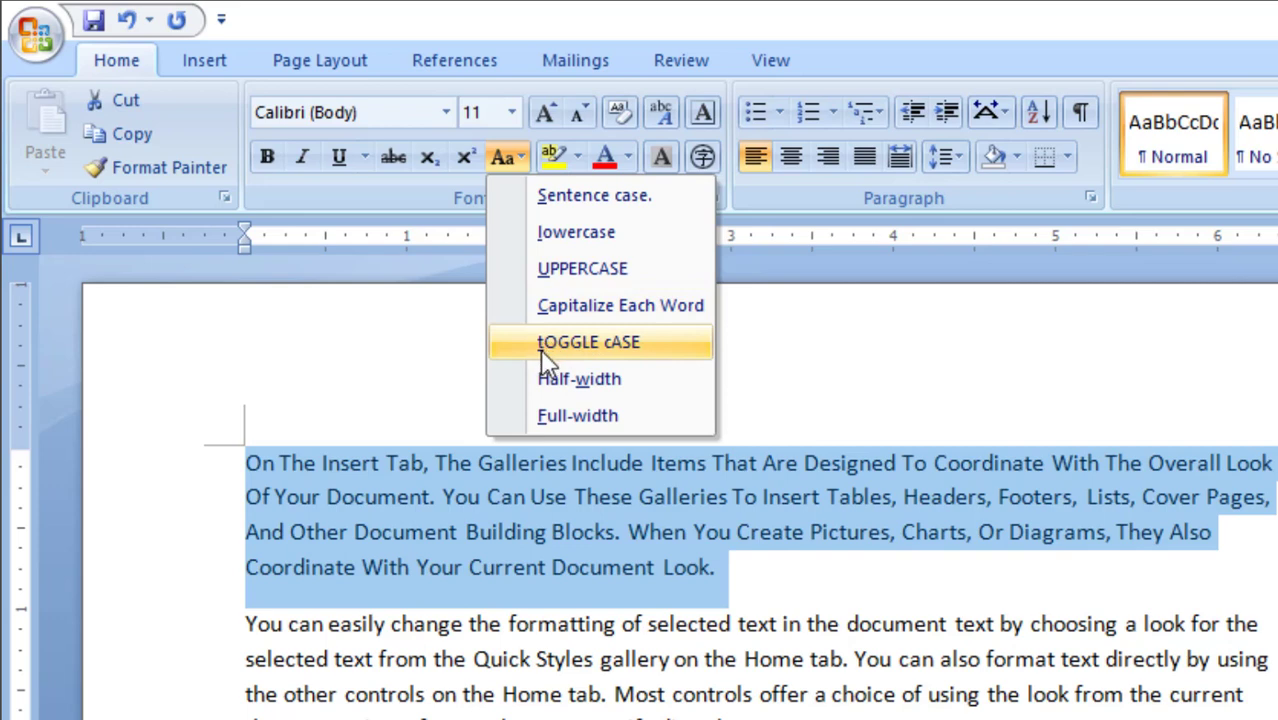
left_click(597, 350)
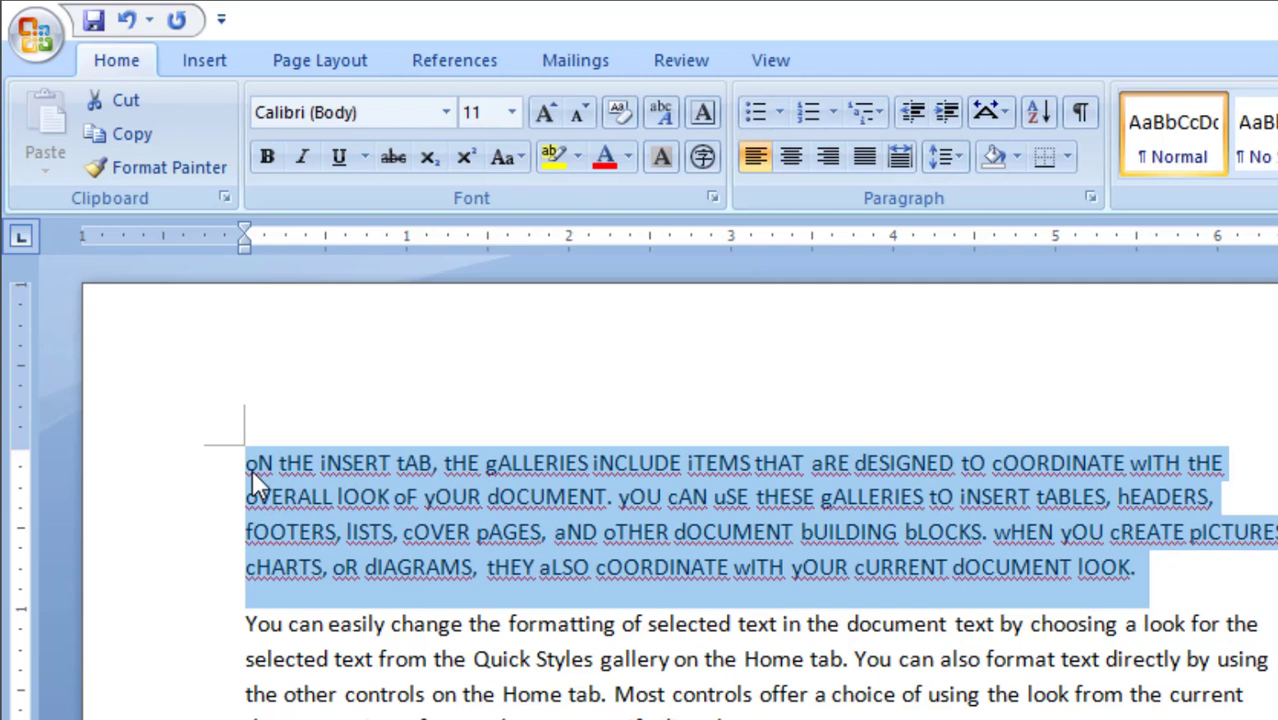
left_click(520, 156)
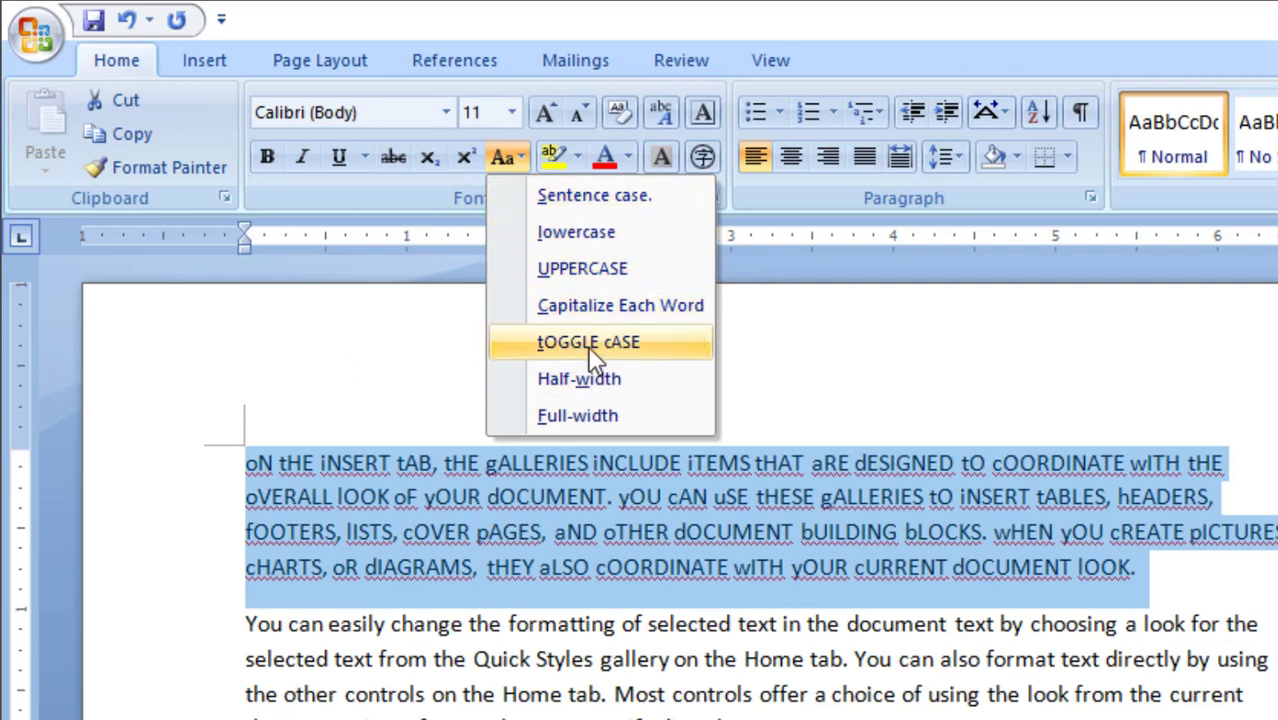
key("Escape")
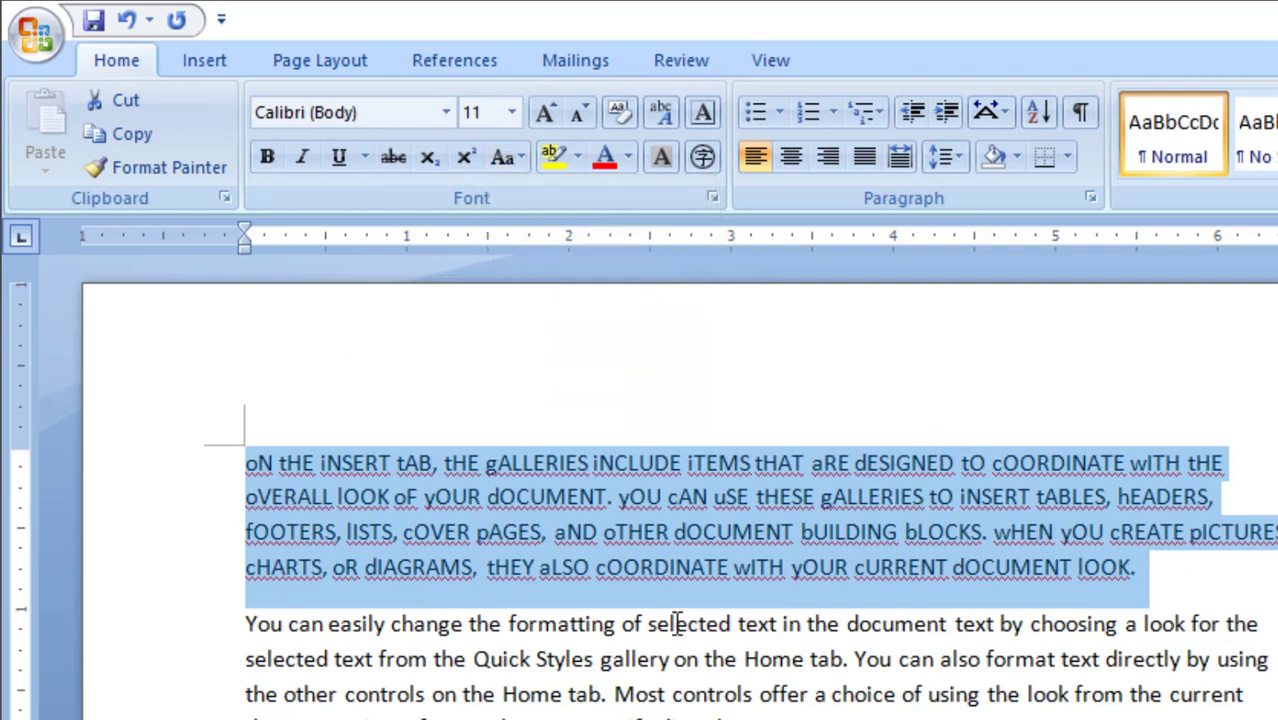
Step: Select the entire document and change its text to Sentence case, followed by lowercase
key("ctrl+a")
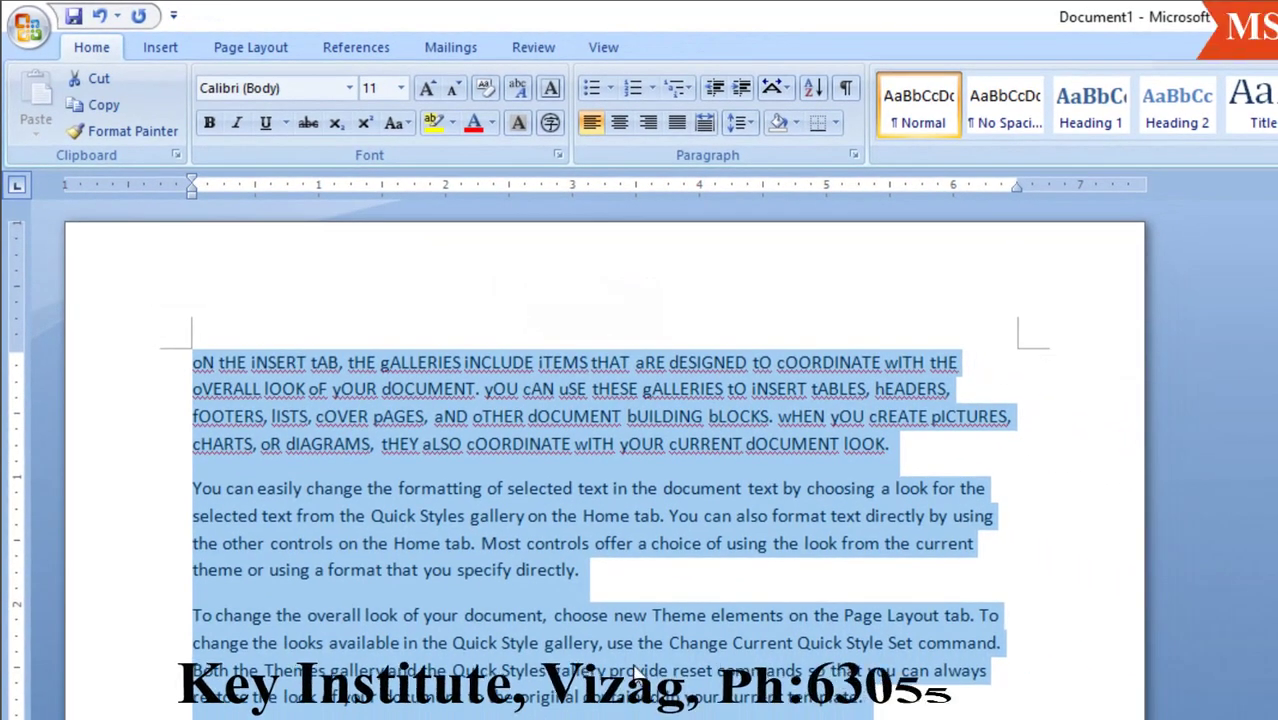
key("Left")
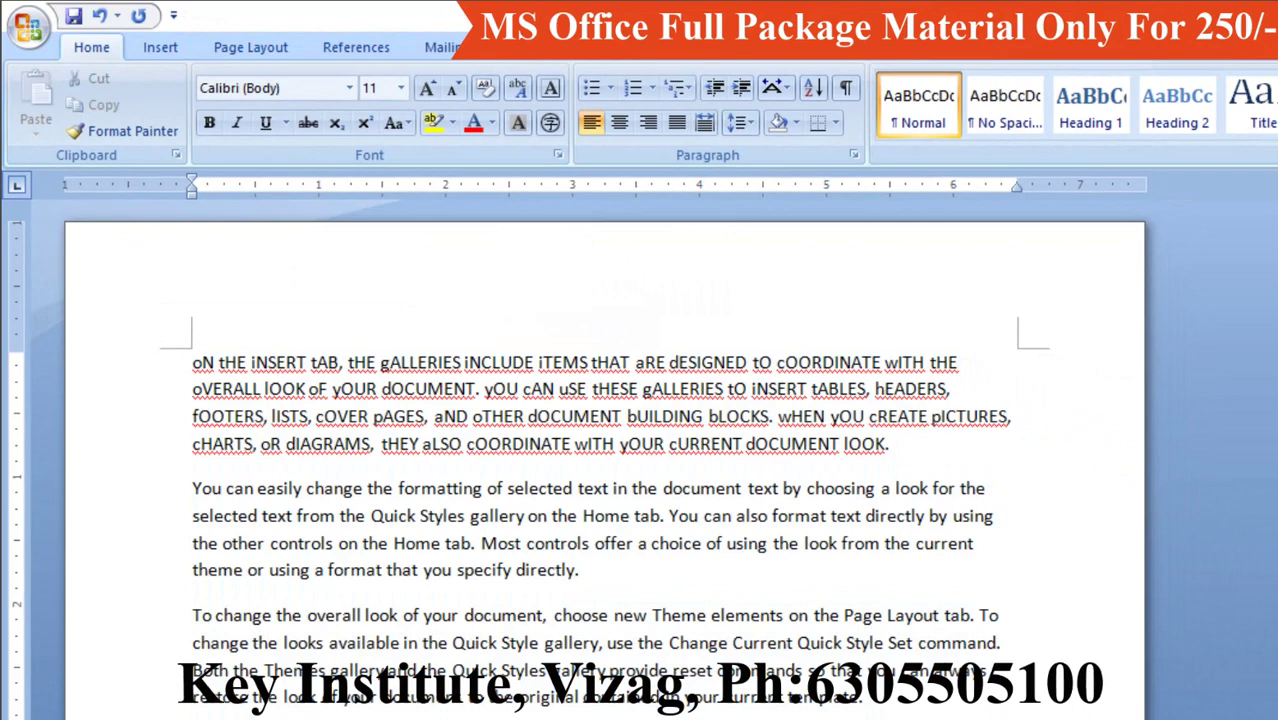
key("ctrl+a")
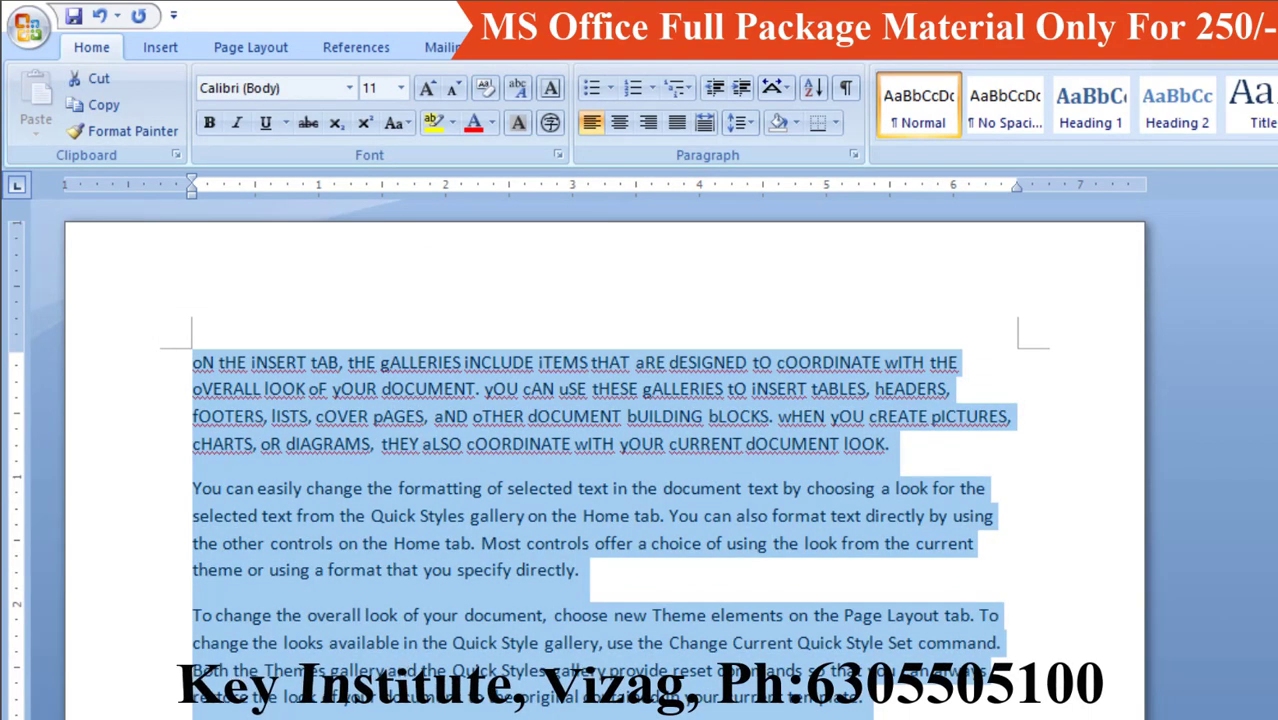
left_click(400, 124)
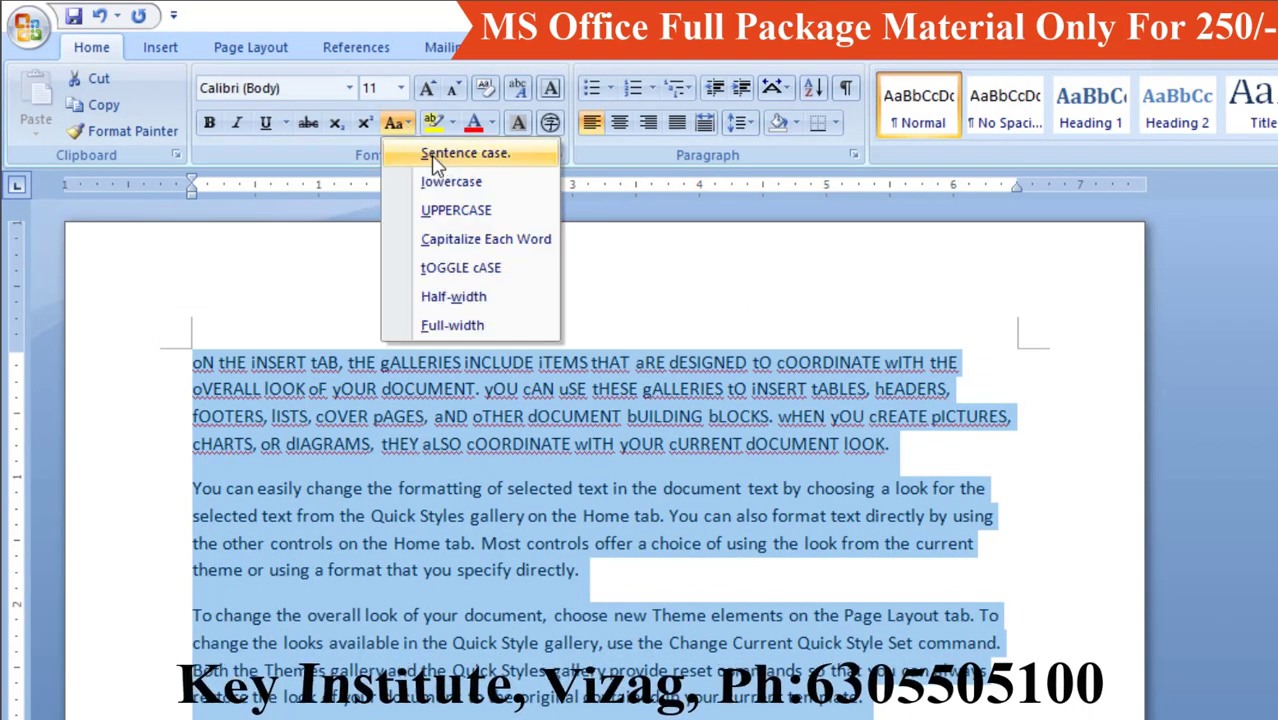
left_click(436, 157)
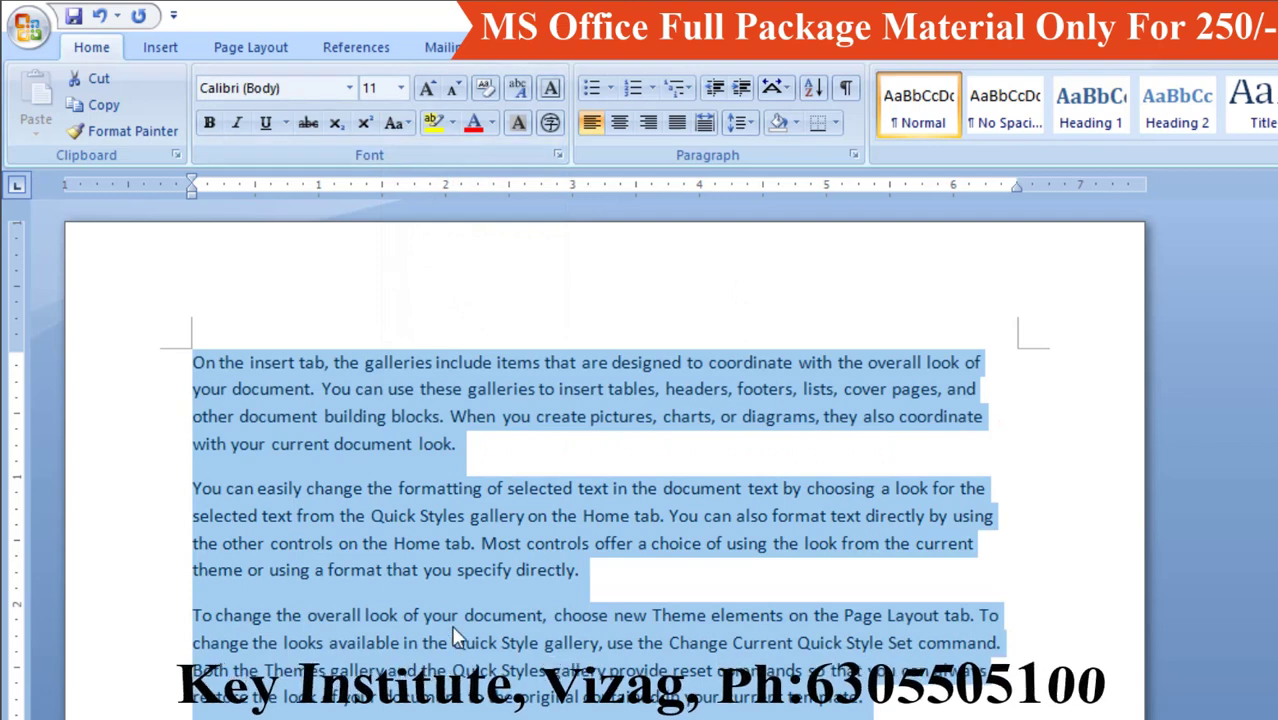
left_click(404, 124)
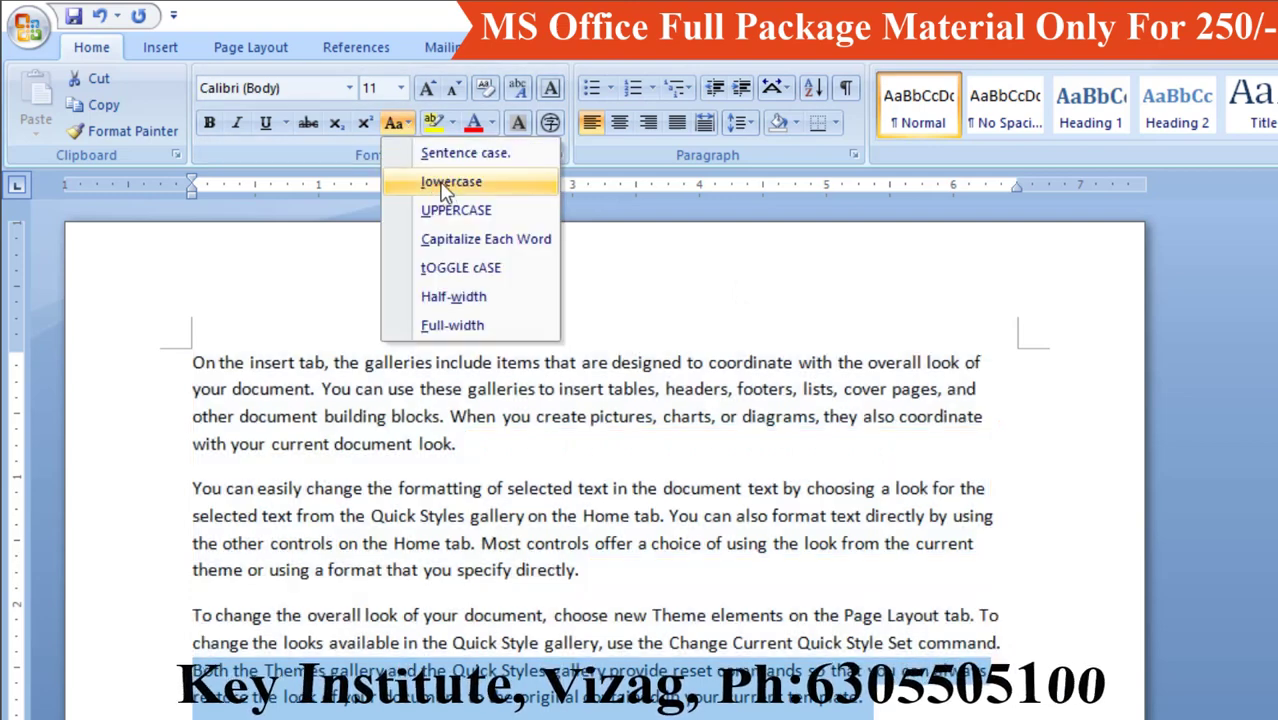
left_click(412, 186)
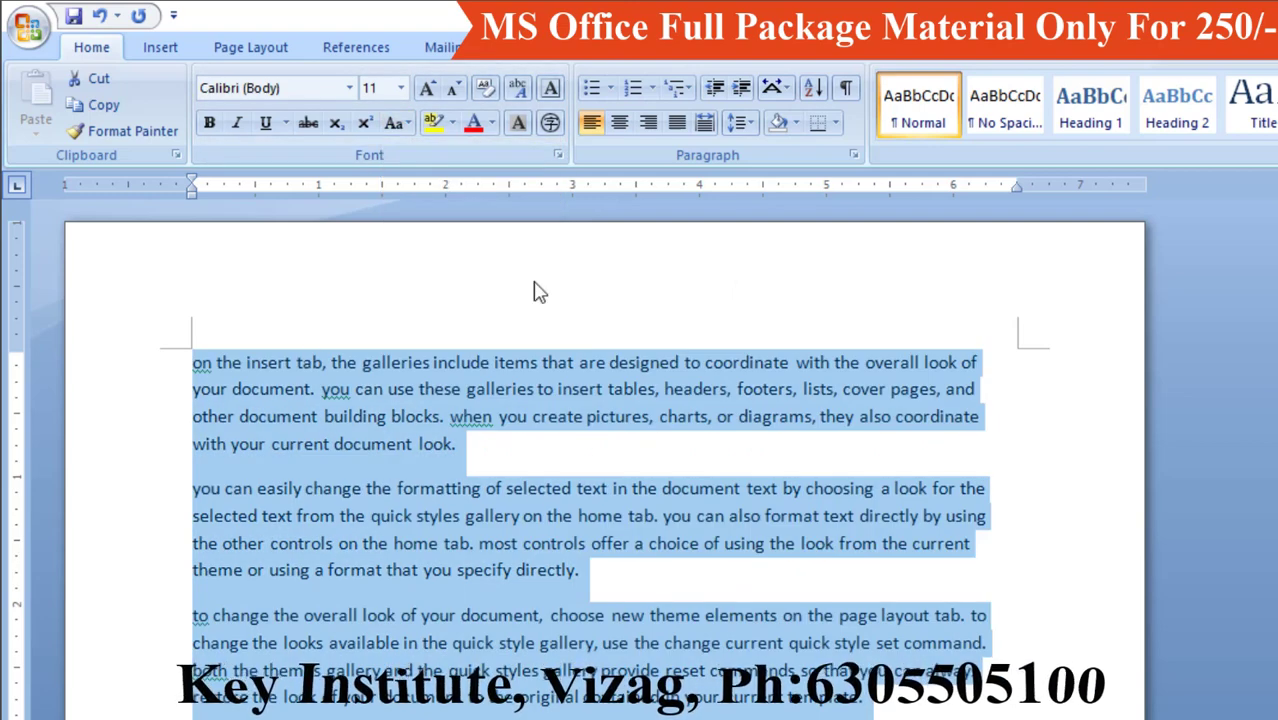
Step: Convert all the document text to UPPERCASE, followed by Capitalize Each Word
left_click(404, 126)
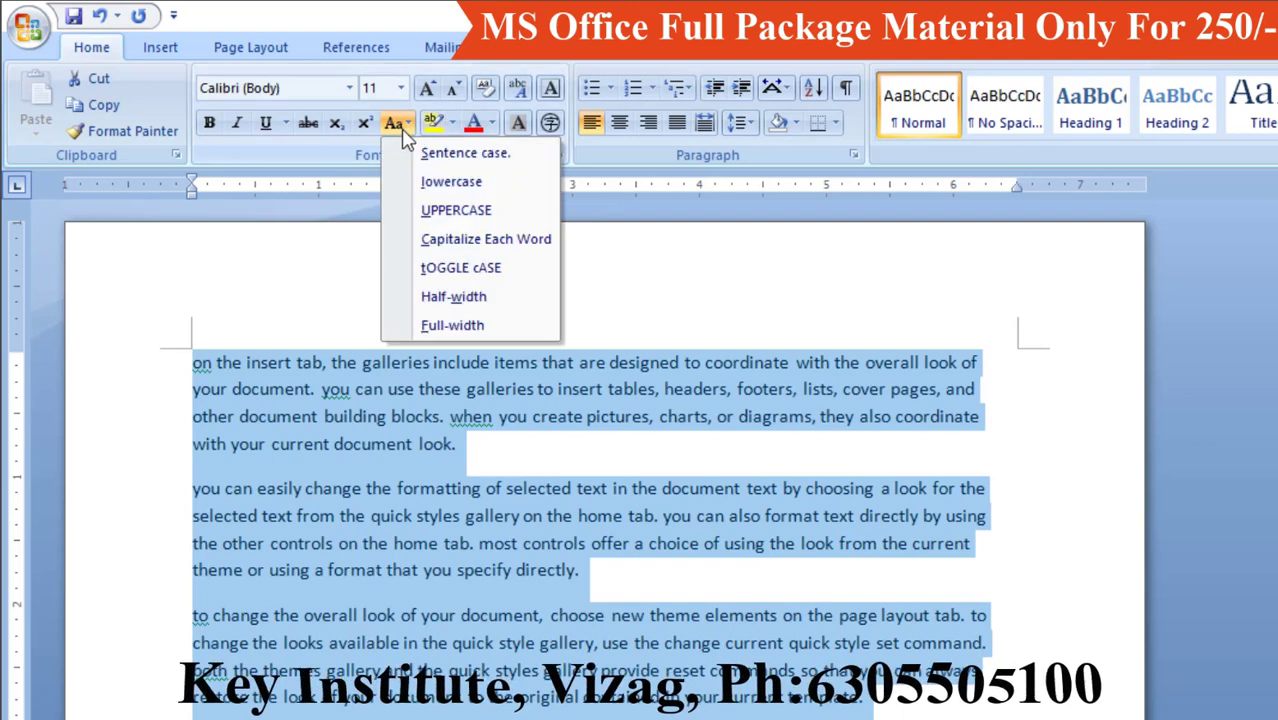
left_click(436, 212)
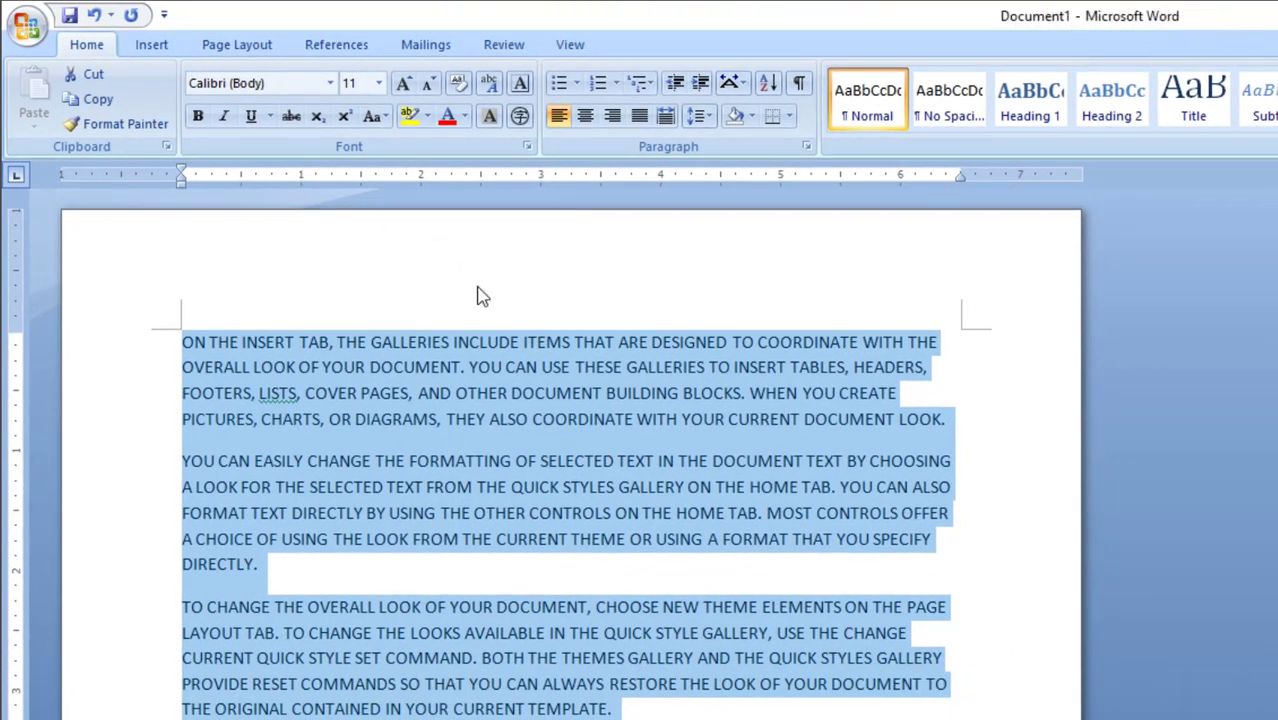
left_click(382, 118)
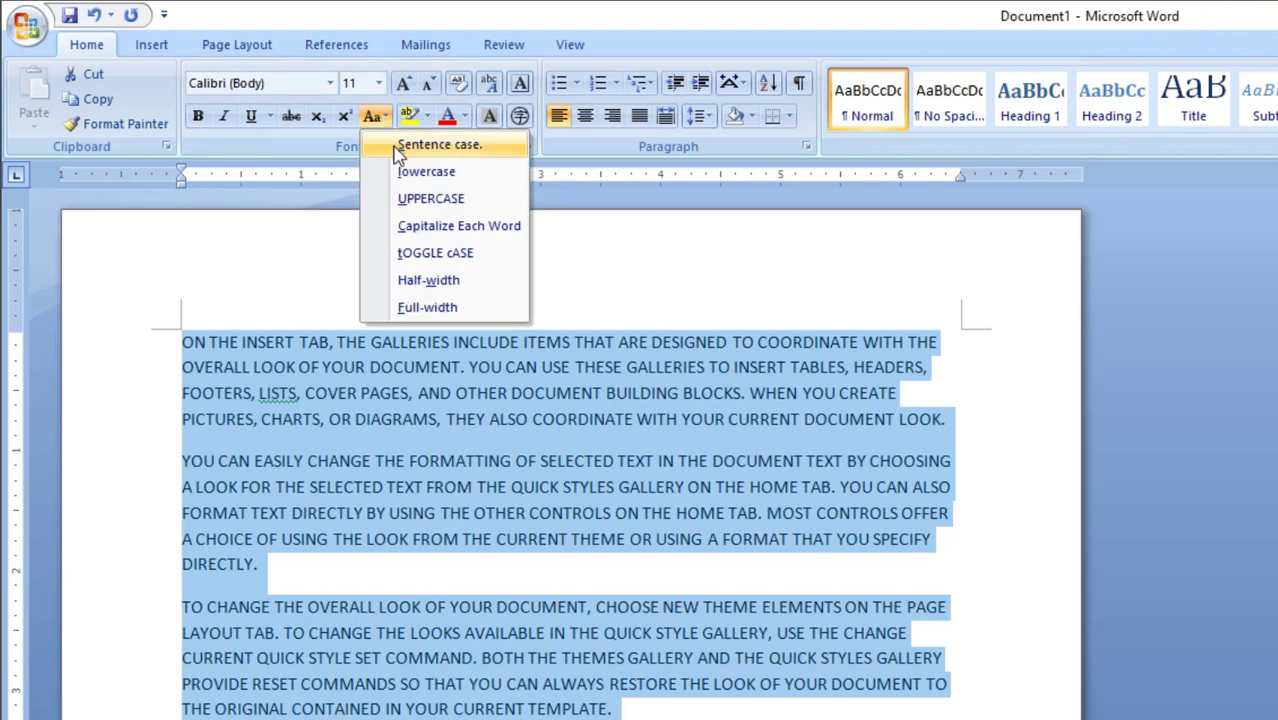
left_click(440, 225)
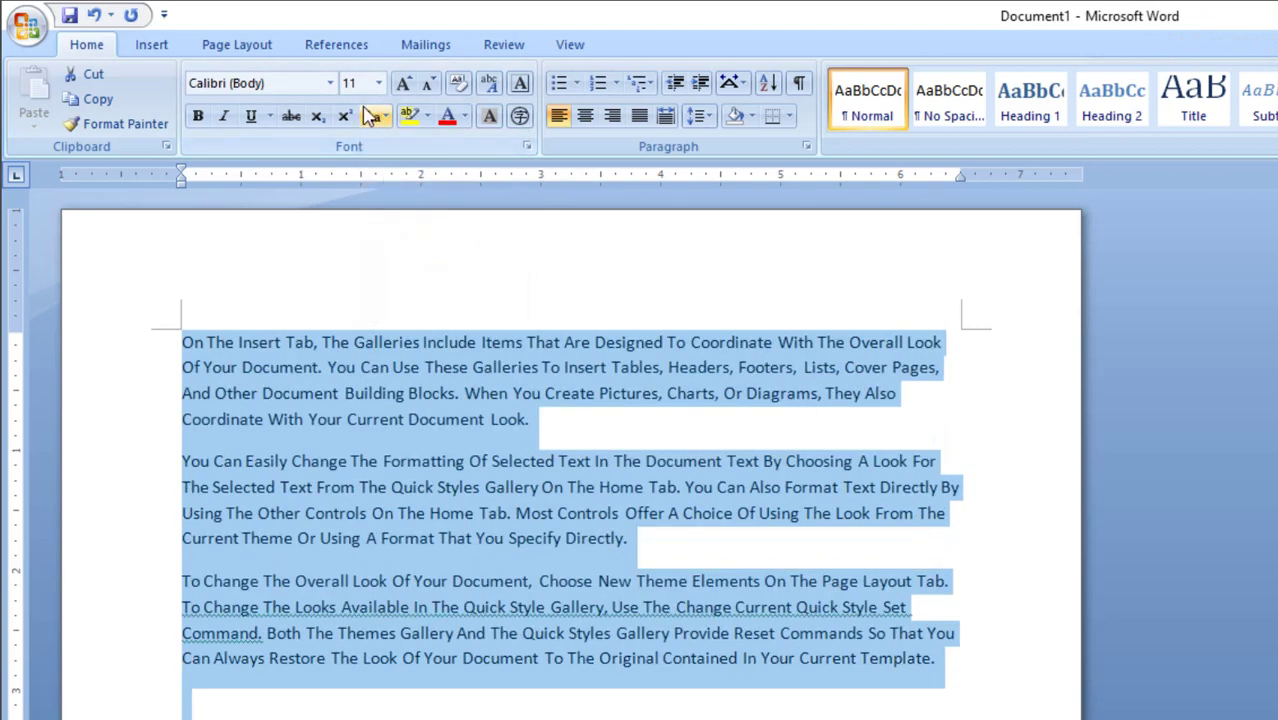
Step: Apply tOGGLE cASE to all the document text, followed by Sentence case
left_click(375, 116)
left_click(430, 253)
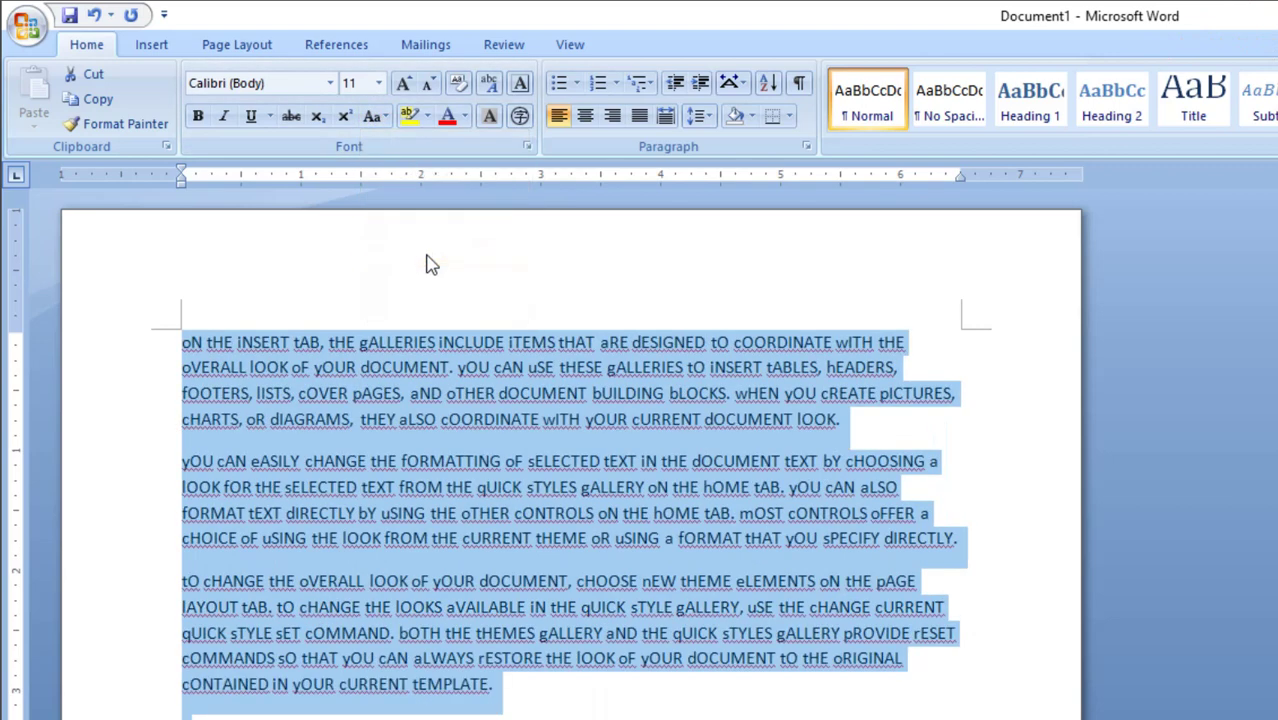
left_click(375, 116)
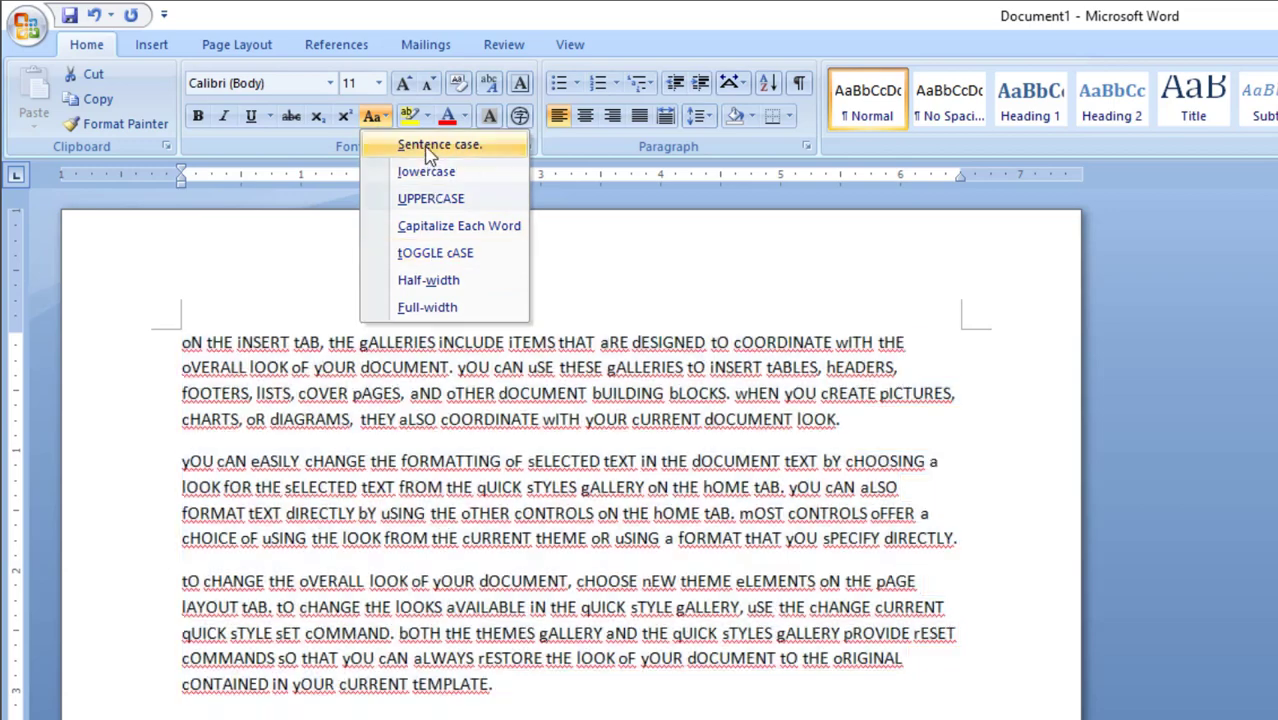
left_click(430, 148)
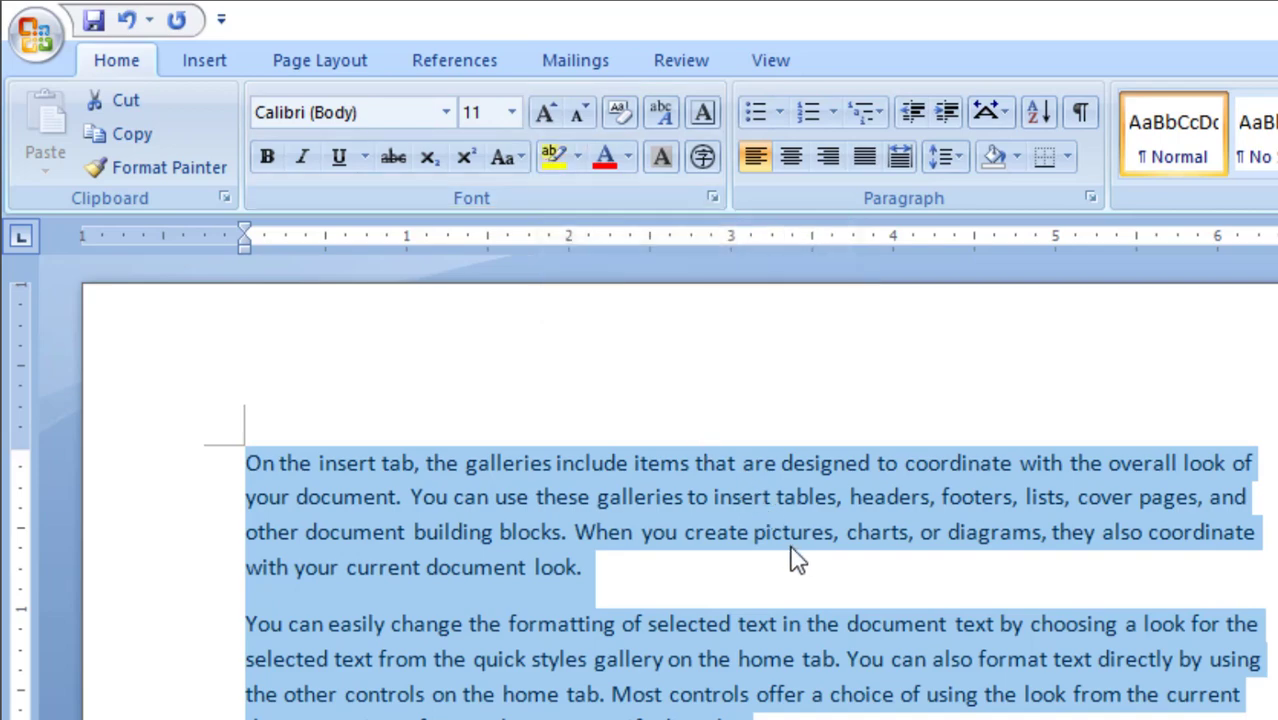
Step: Highlight the phrase "these galleries to insert tables, headers, footers," in the first paragraph in yellow
left_click(800, 604)
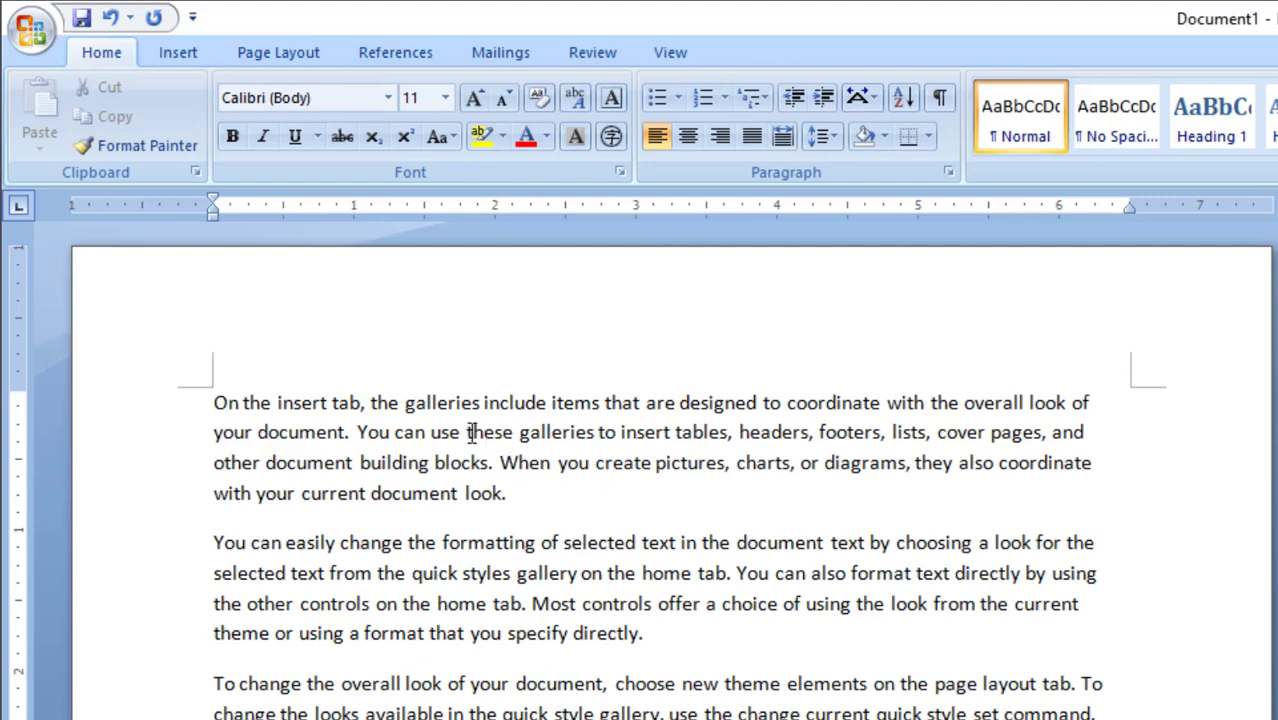
left_click_drag(468, 432, 886, 437)
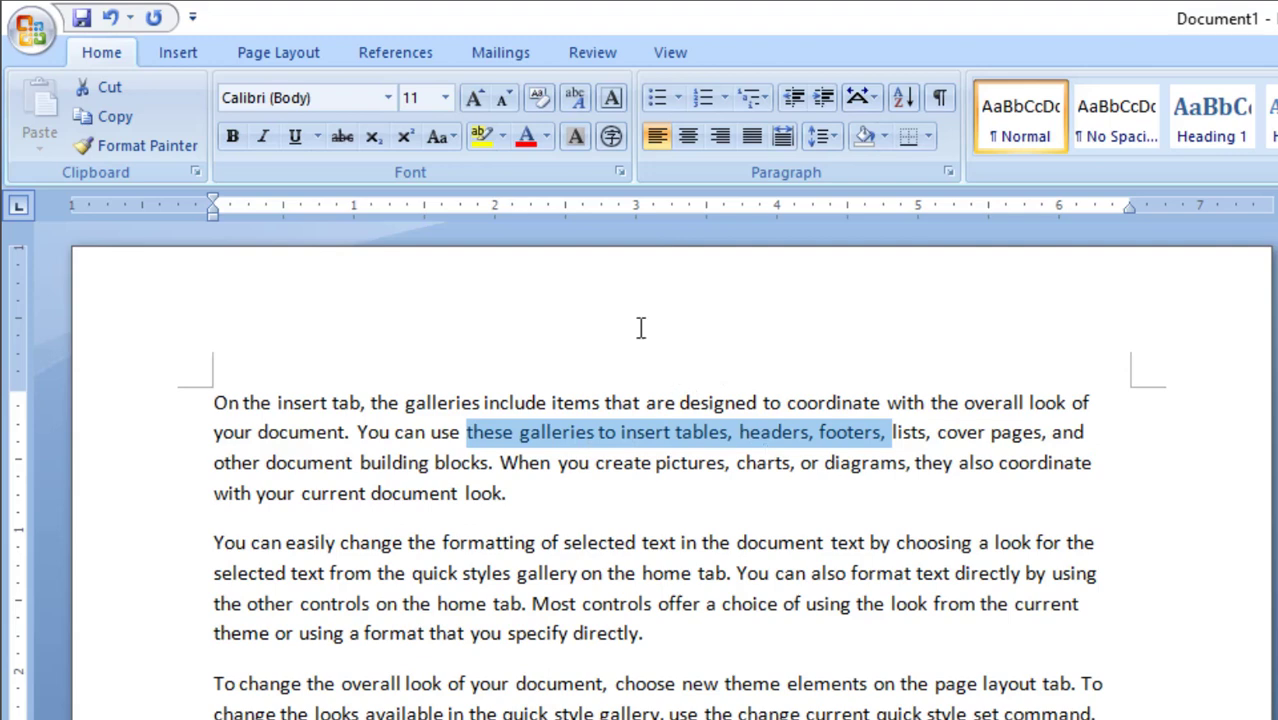
left_click(504, 140)
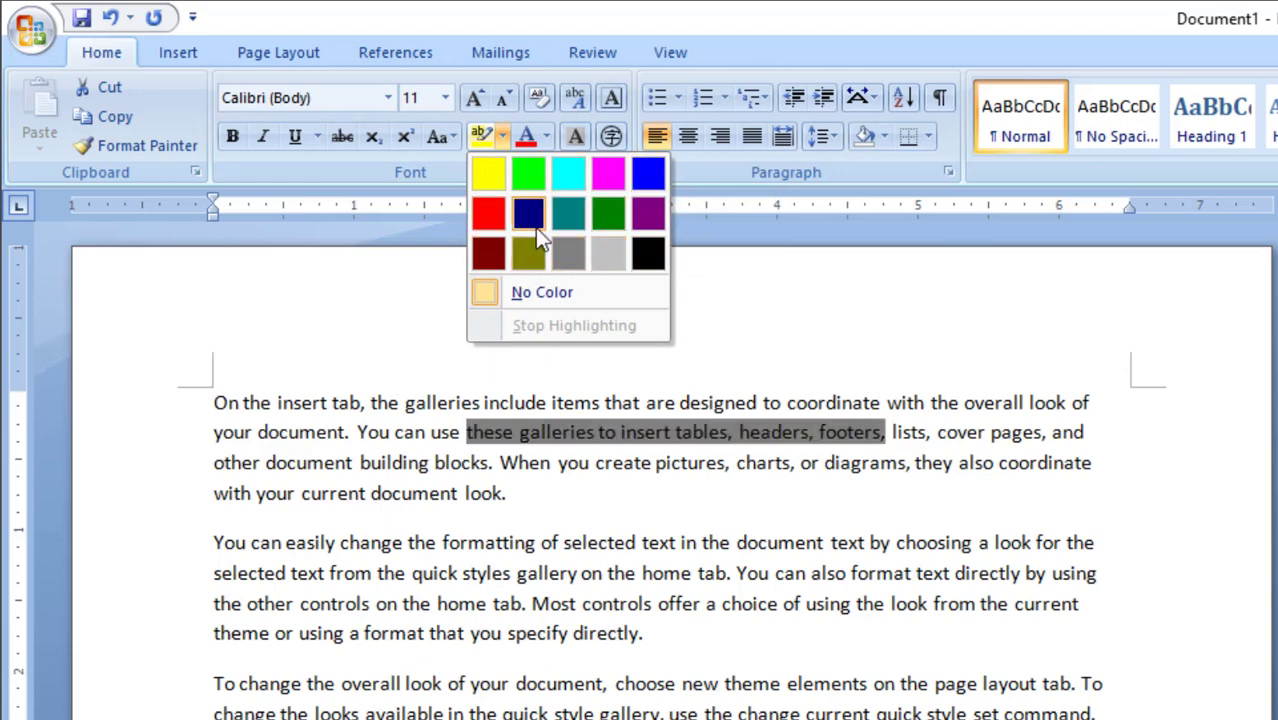
left_click(490, 173)
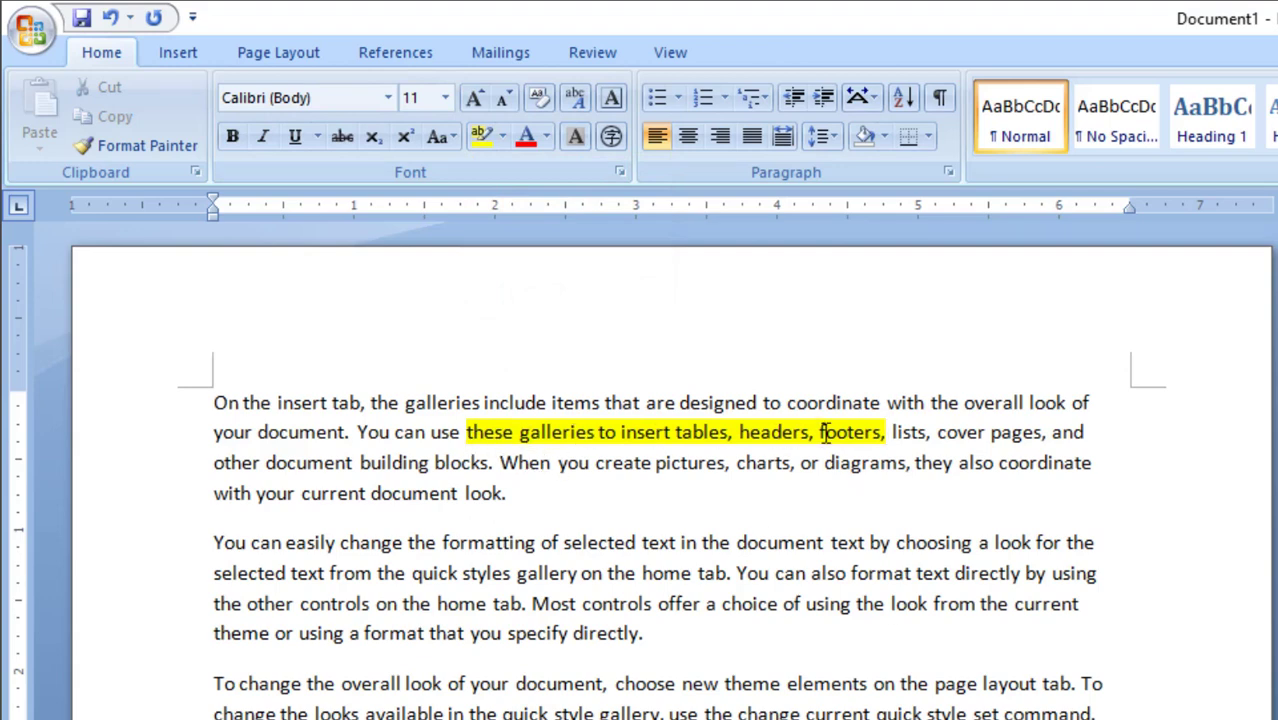
Step: Apply yellow text highlighting to the entire second paragraph
left_click_drag(650, 636, 213, 545)
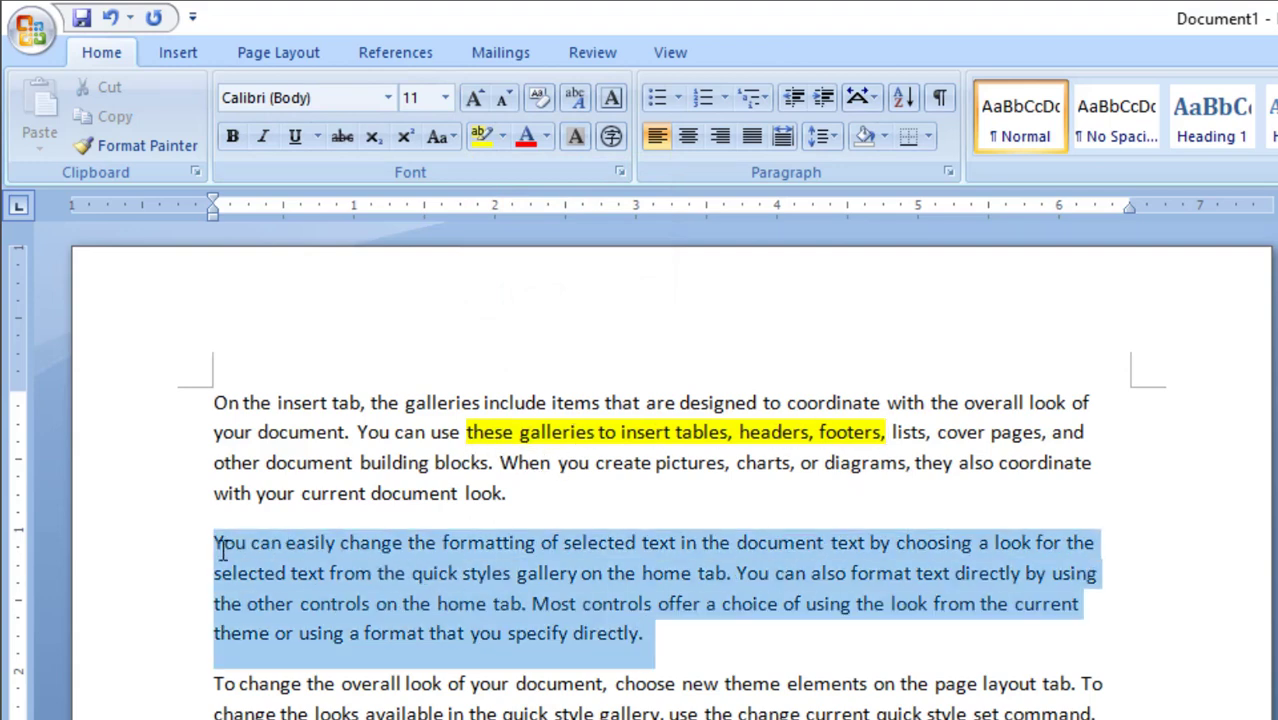
left_click(502, 136)
left_click(505, 177)
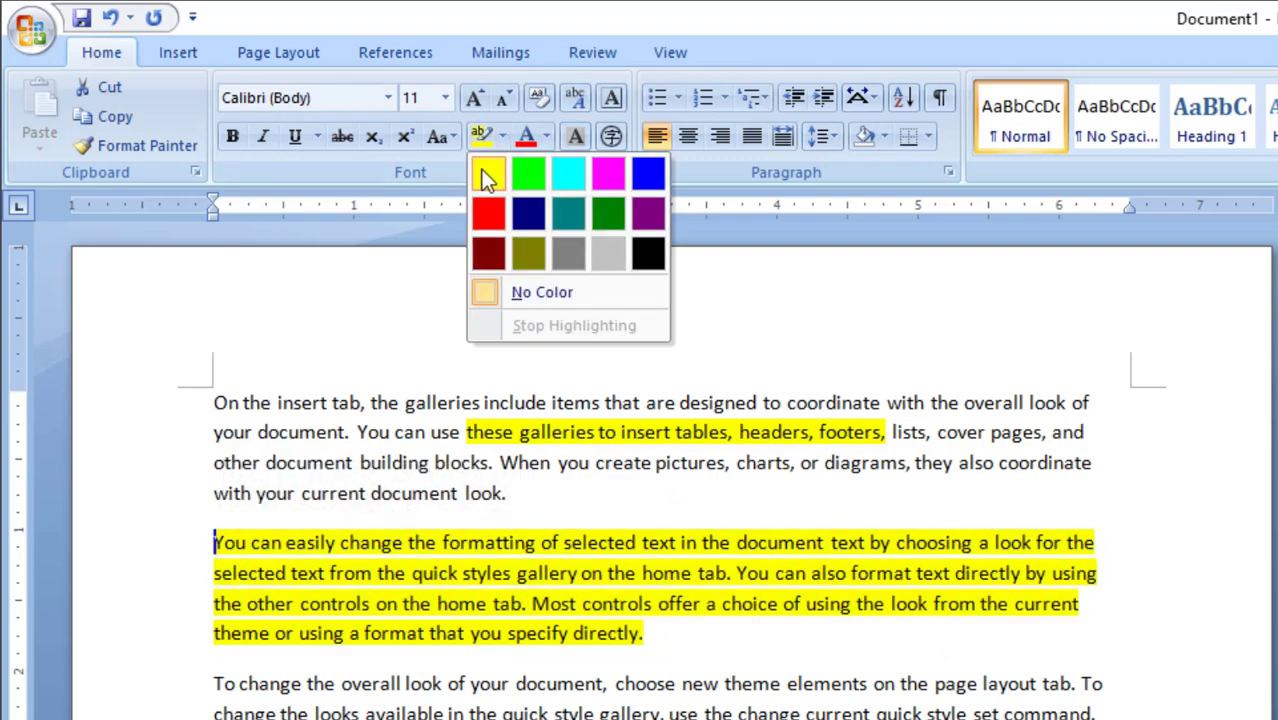
left_click(700, 660)
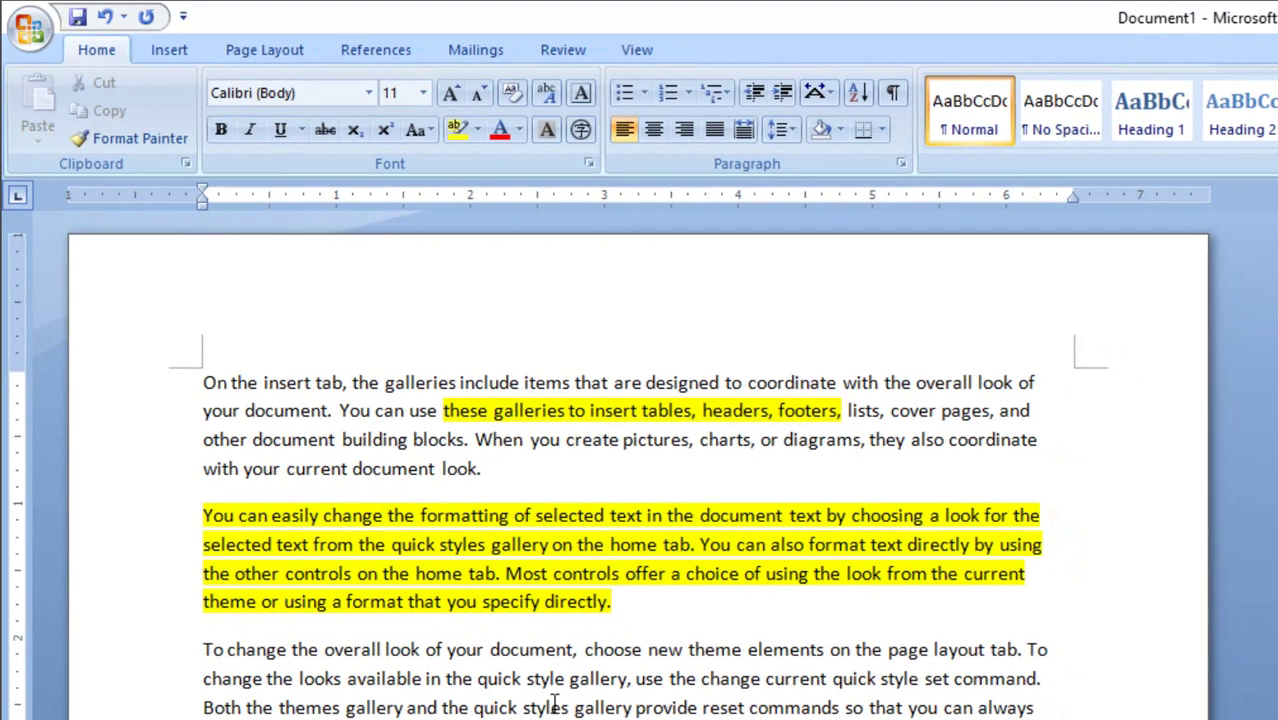
Step: Highlight the third paragraph's text from "available in the quick style gallery" through "Both the themes gallery and the quick styles" in yellow
left_click_drag(348, 680, 571, 708)
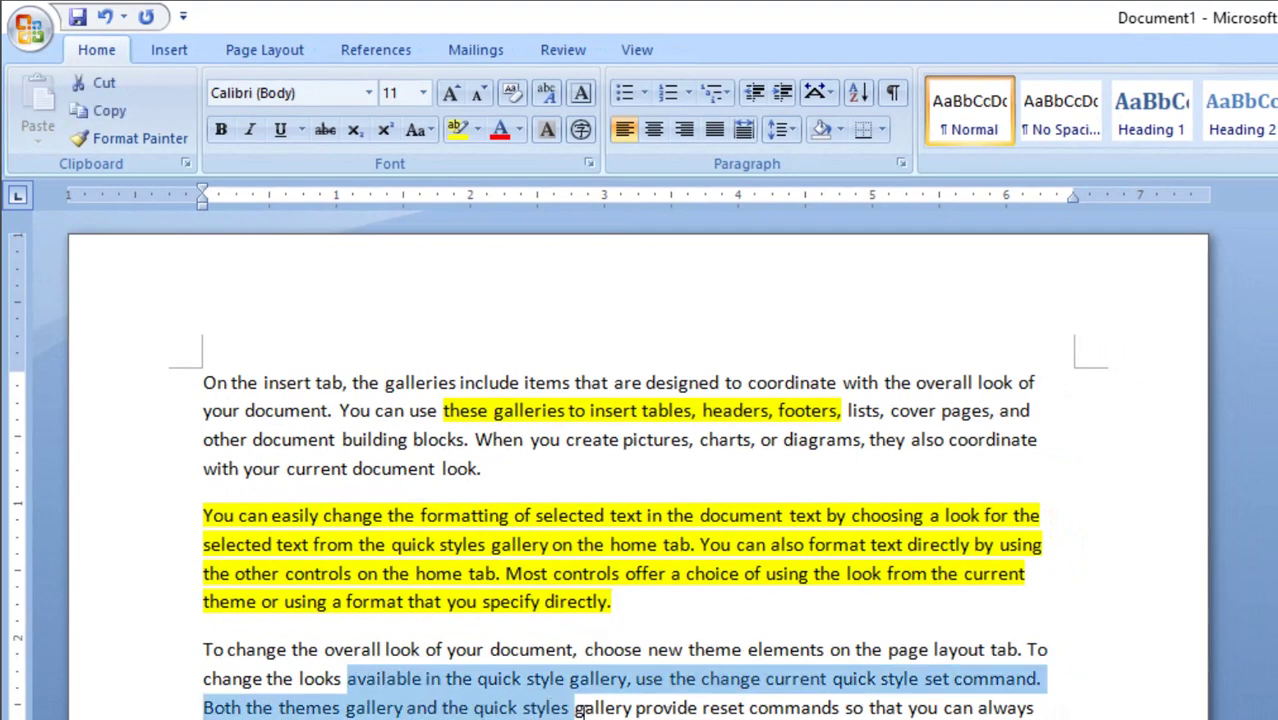
left_click(478, 131)
left_click(464, 167)
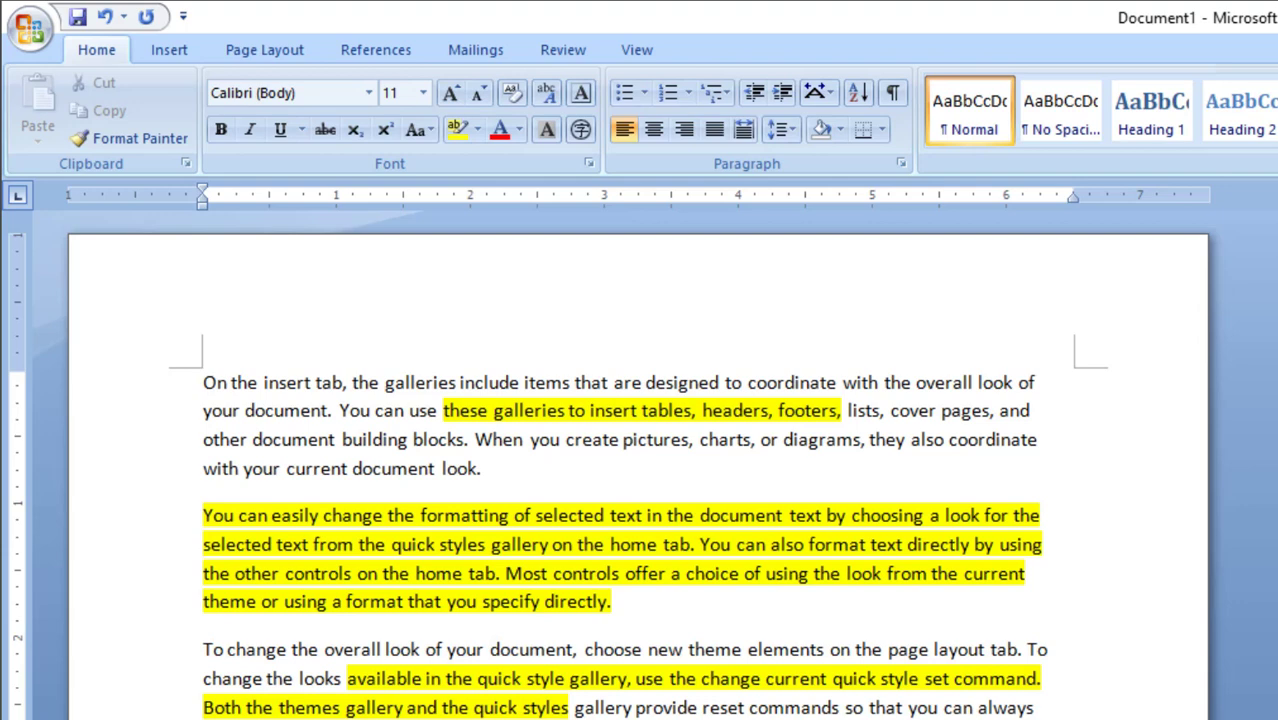
Step: Select all the paragraphs and remove their highlighting with No Color
left_click_drag(1040, 716, 194, 357)
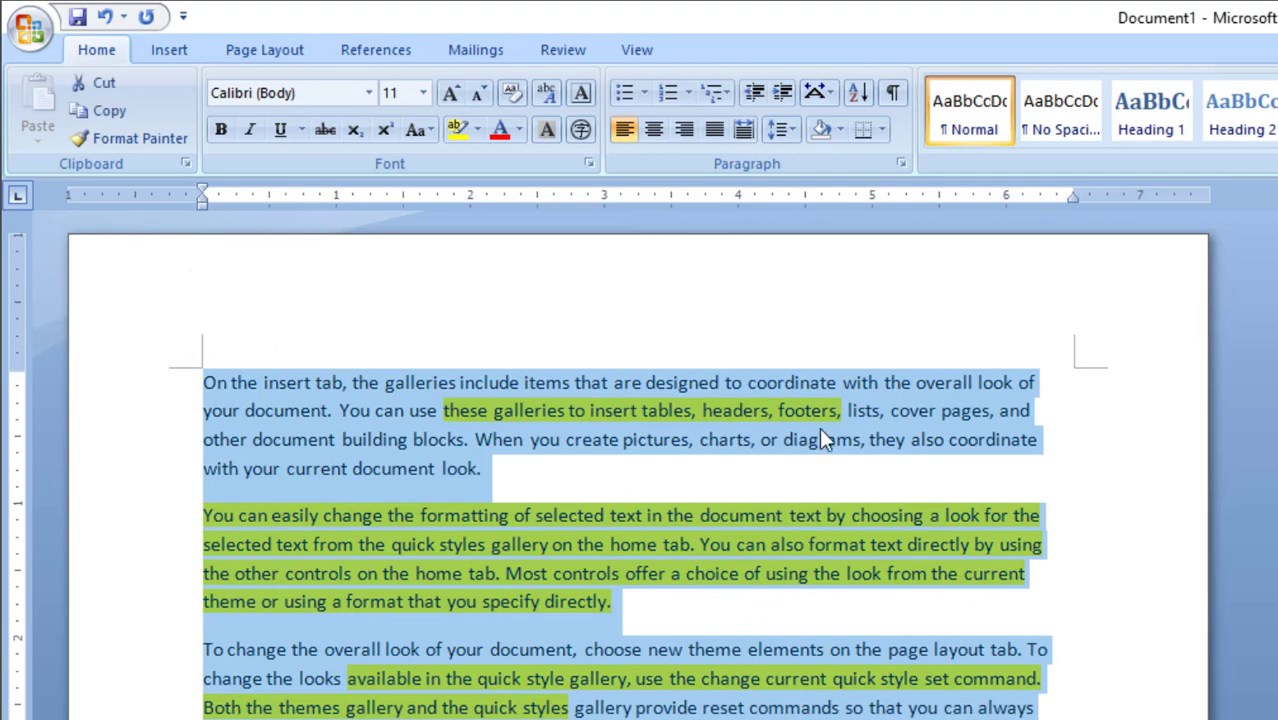
left_click(478, 131)
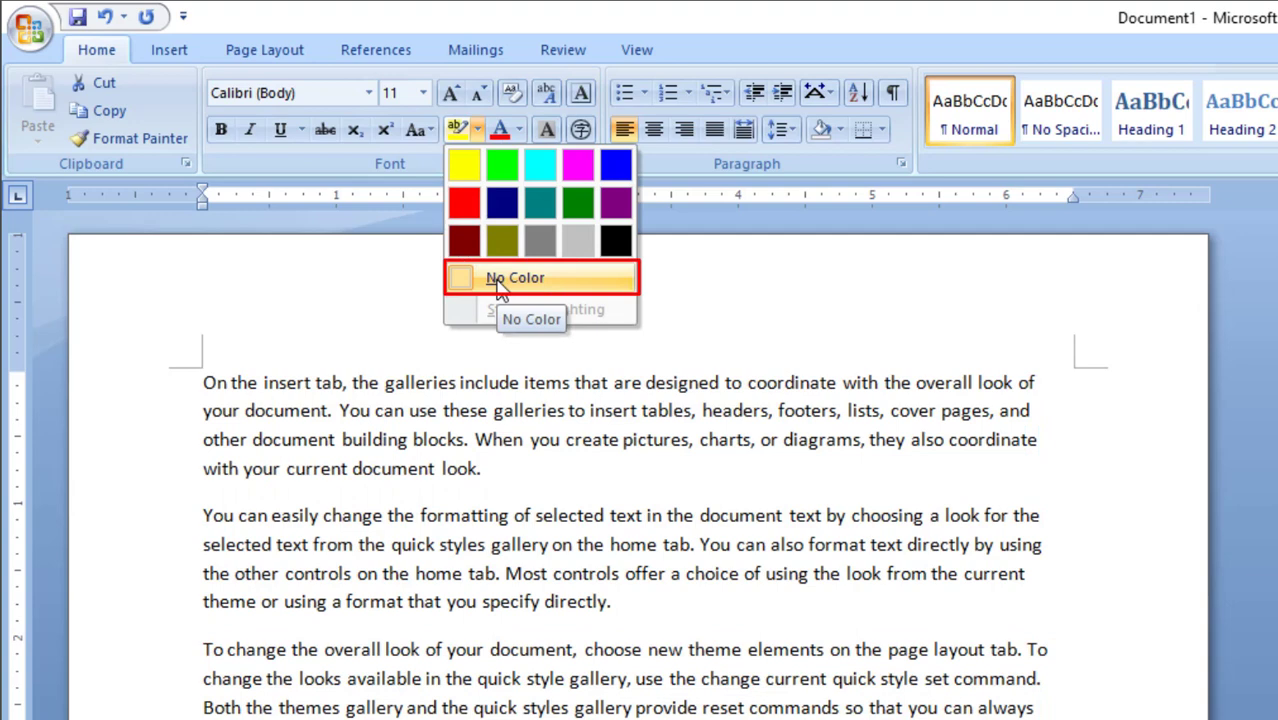
left_click(498, 280)
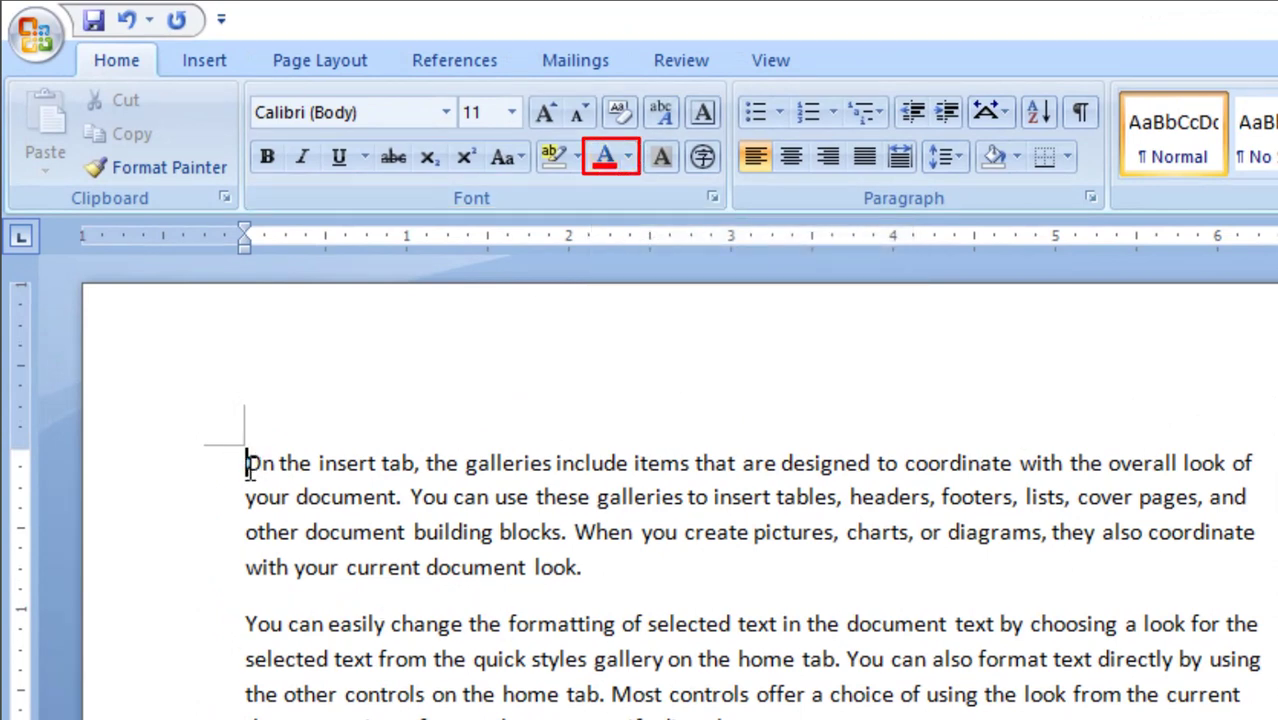
Step: Set the font color of the first paragraph to the standard Red
key("ctrl+Right")
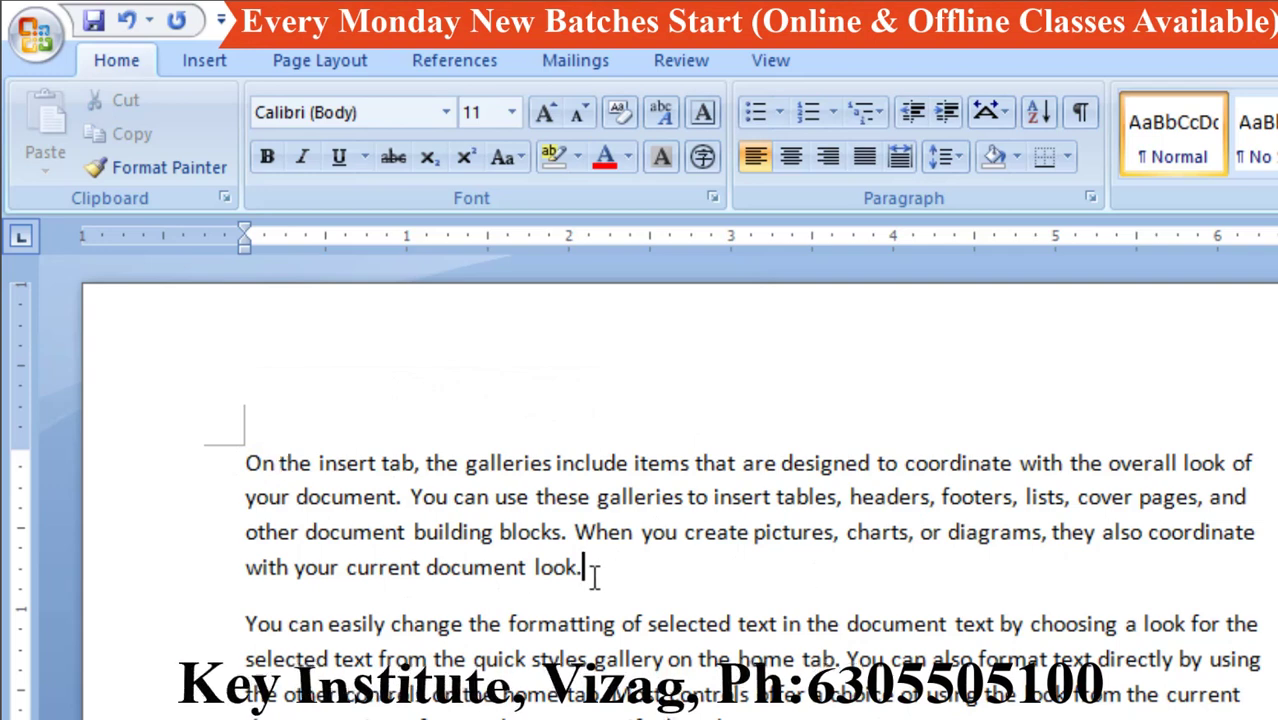
left_click_drag(594, 577, 248, 417)
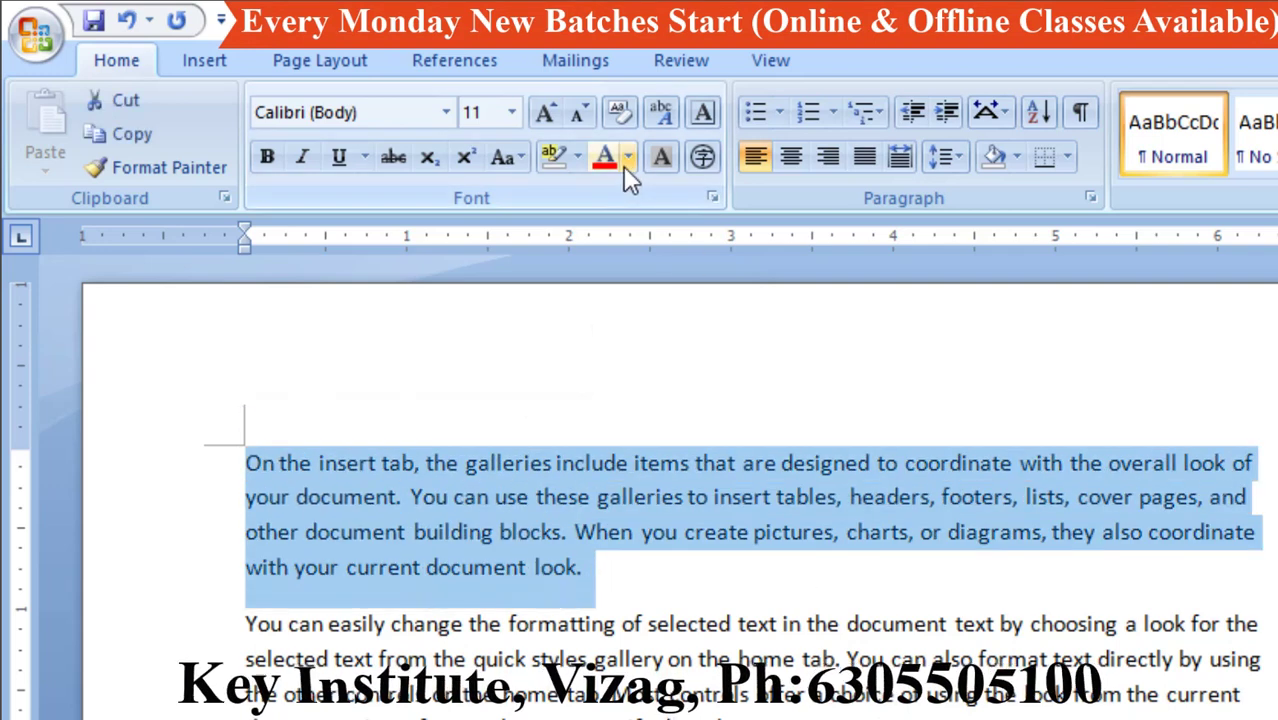
left_click(625, 160)
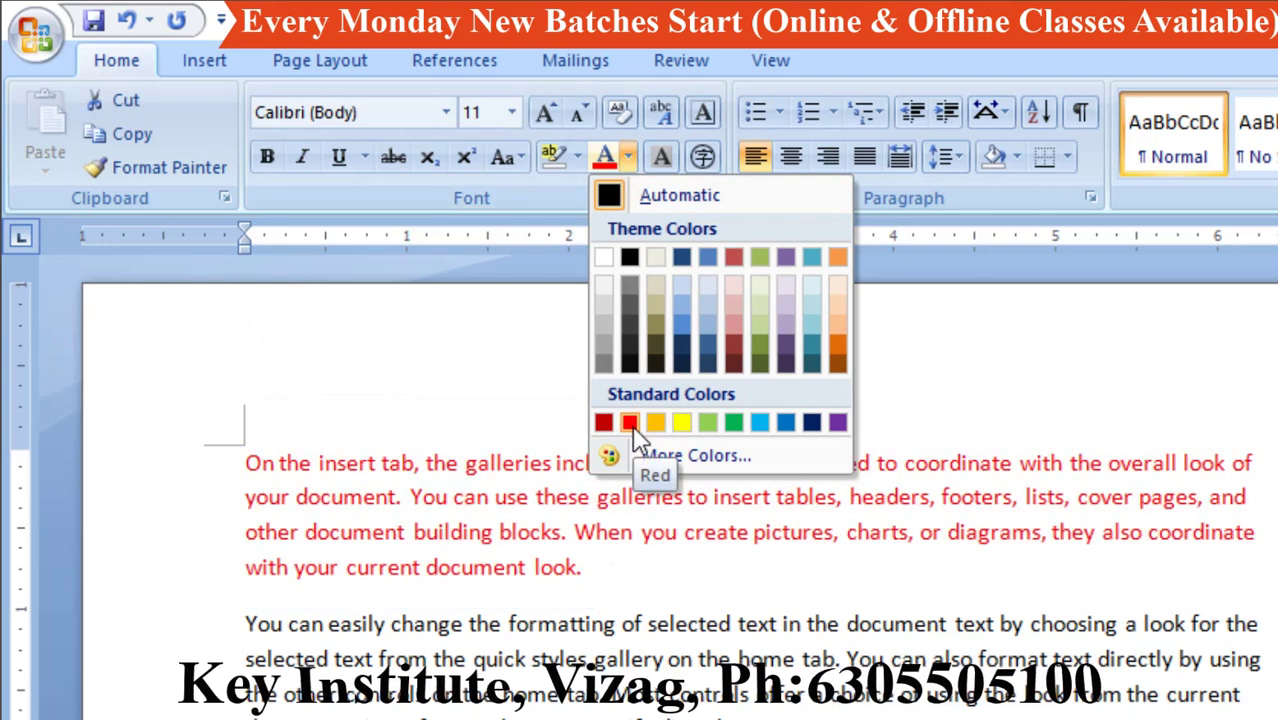
left_click(630, 423)
left_click(645, 585)
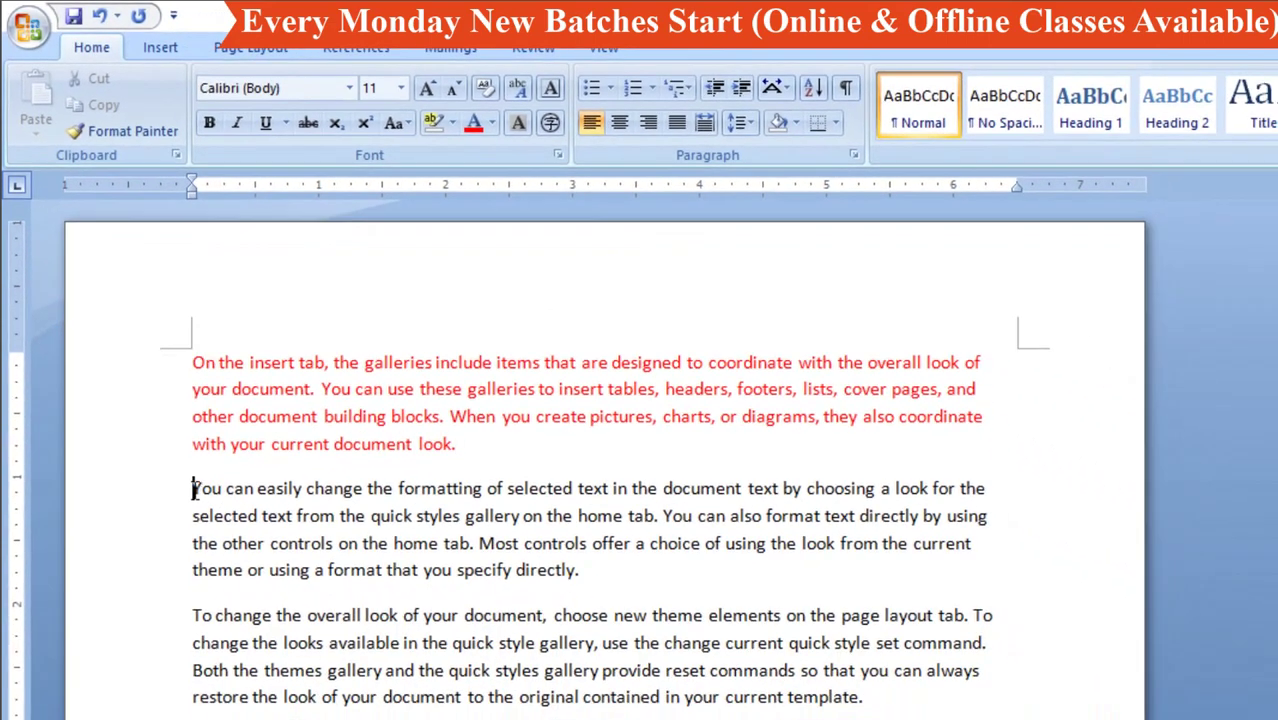
Step: Set the font color of the second paragraph to the standard light blue
left_click_drag(245, 624, 703, 694)
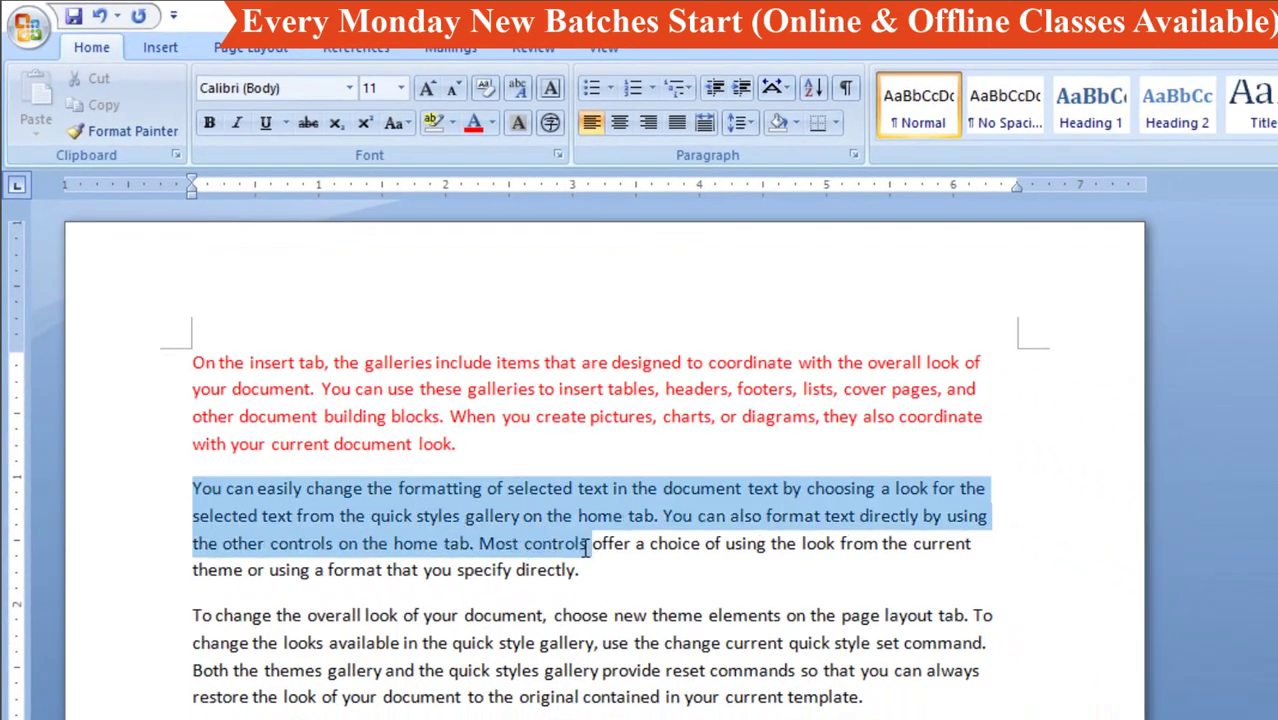
left_click_drag(587, 547, 622, 566)
left_click(491, 123)
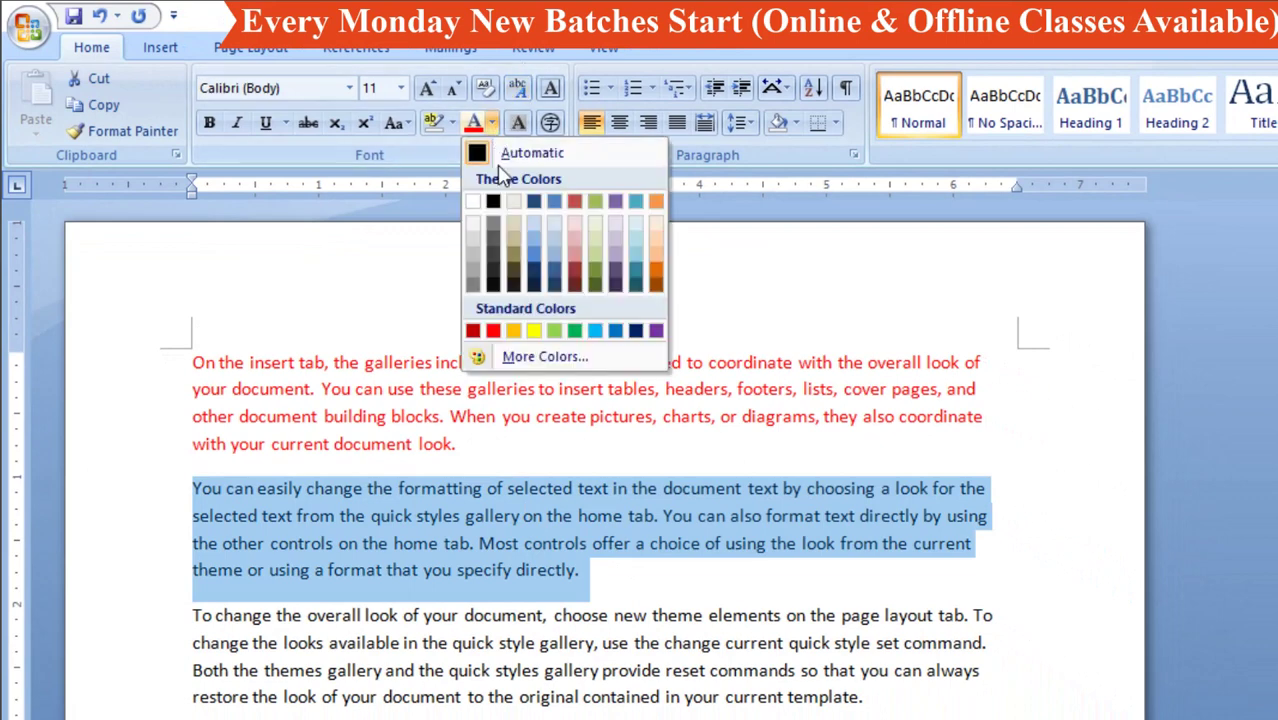
left_click(595, 331)
Step: Set the font color of the third paragraph to the standard purple and deselect the text
left_click(884, 706)
left_click_drag(884, 706, 194, 615)
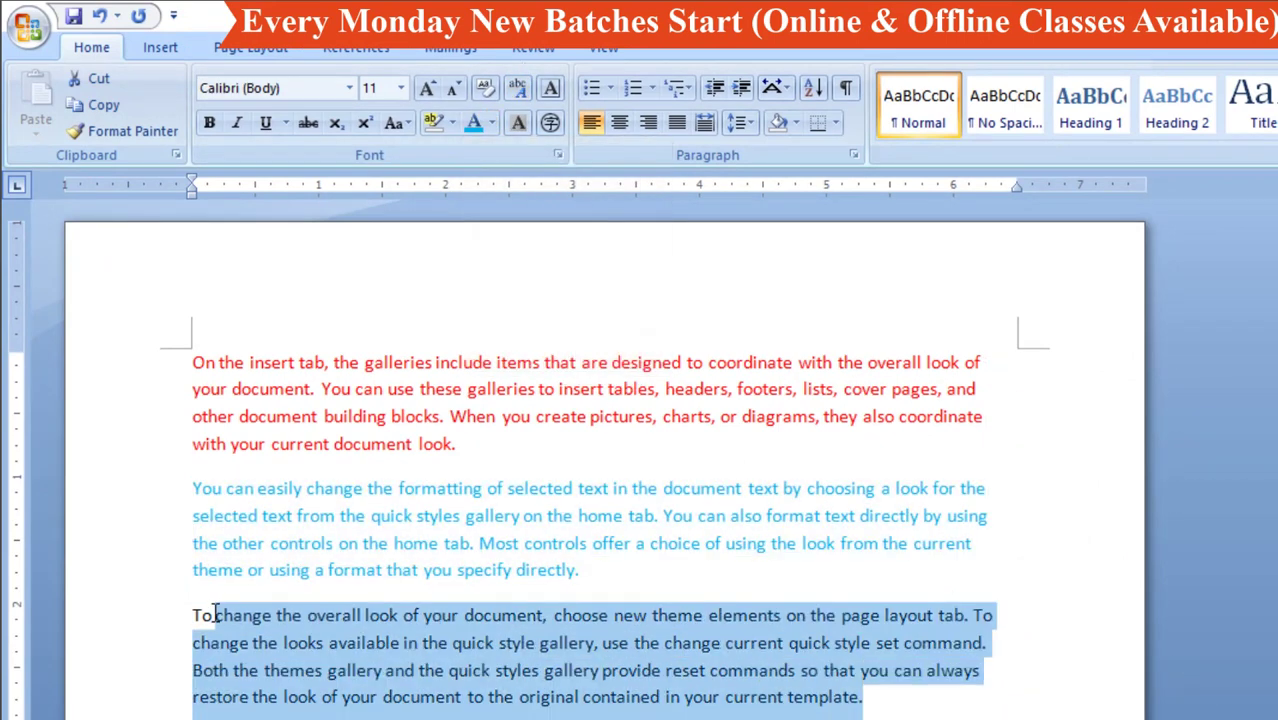
left_click(493, 124)
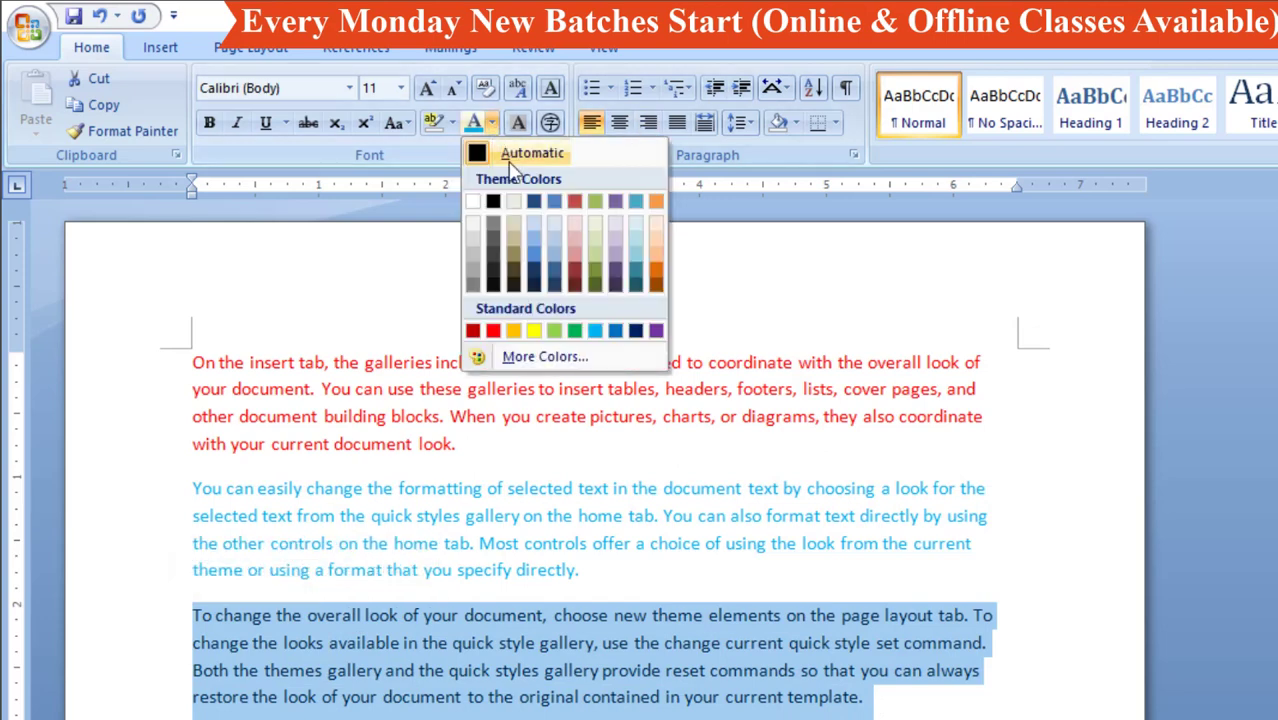
left_click(656, 331)
left_click(630, 643)
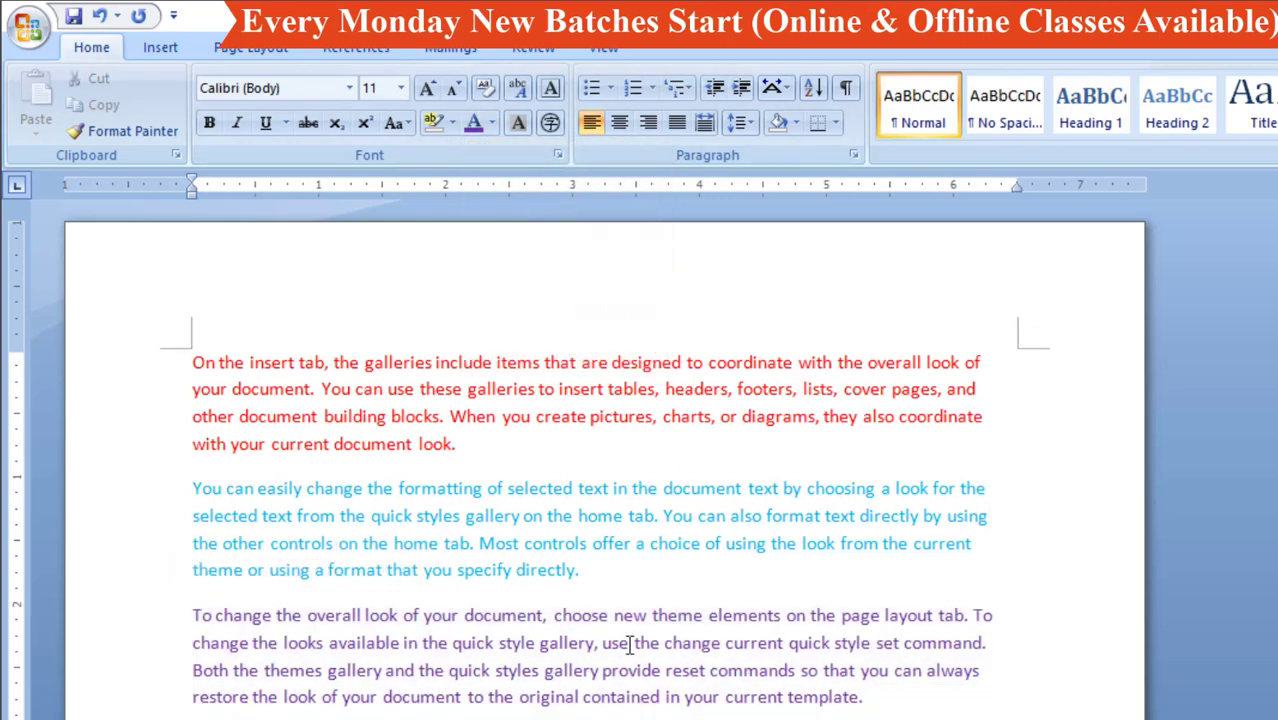